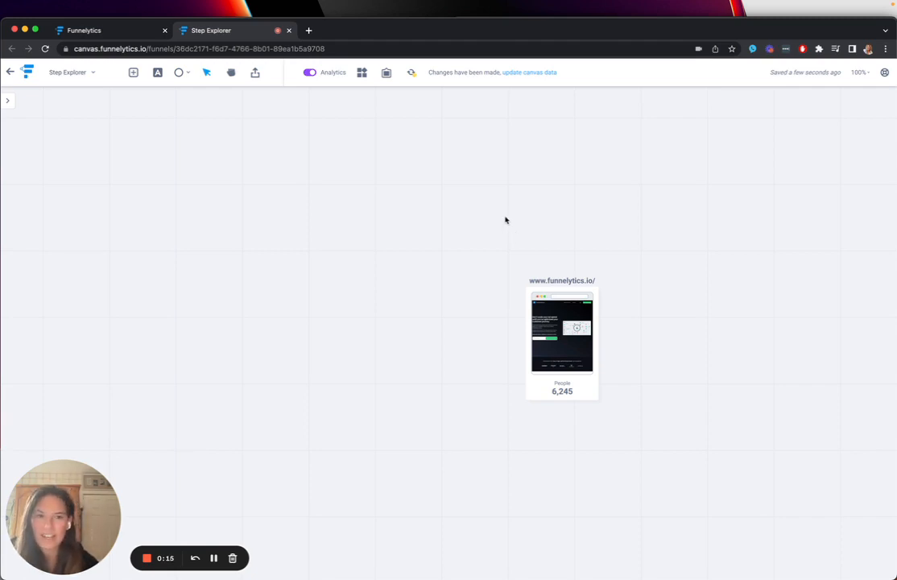
pyautogui.moveTo(496, 205); pyautogui.dragTo(611, 377)
pyautogui.click(685, 391)
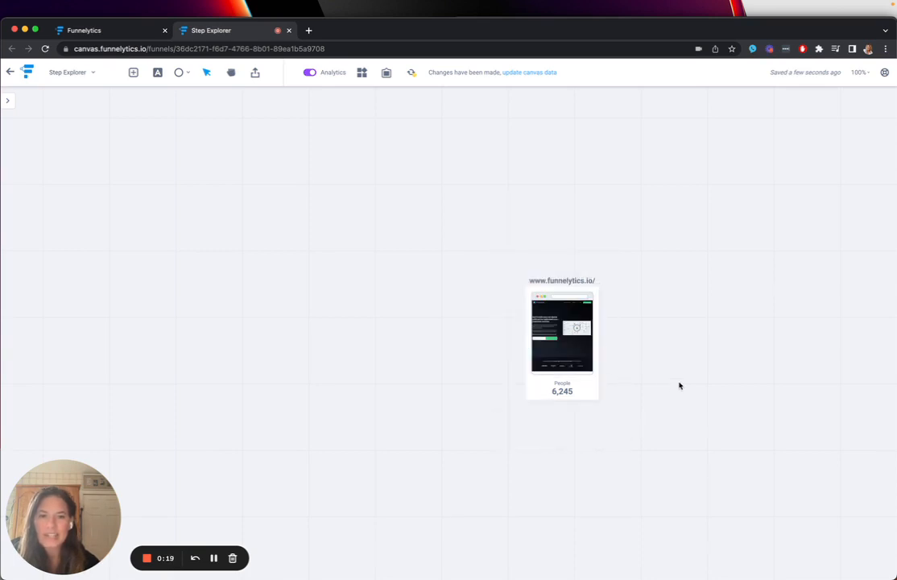
pyautogui.scroll(-1, 555, 352)
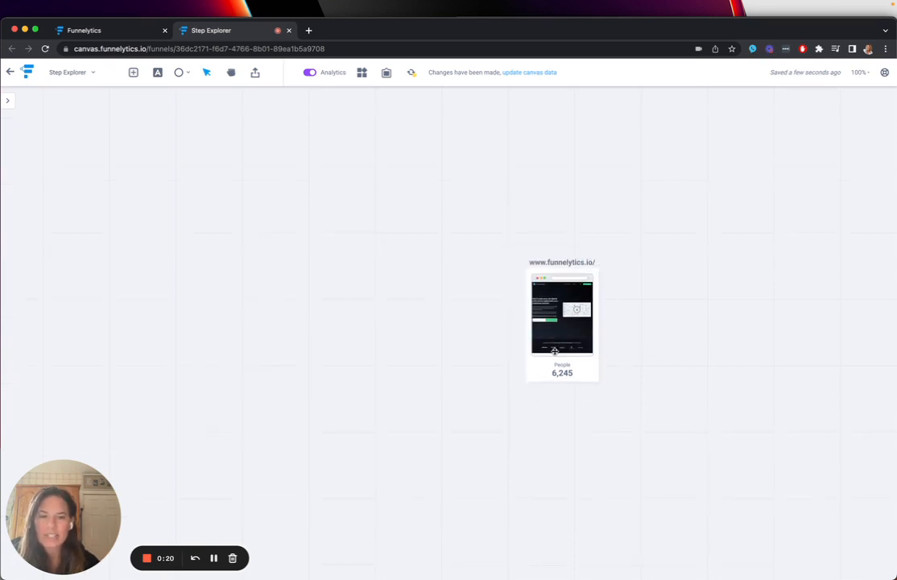
pyautogui.doubleClick(399, 172)
pyautogui.click(427, 182)
pyautogui.click(555, 179)
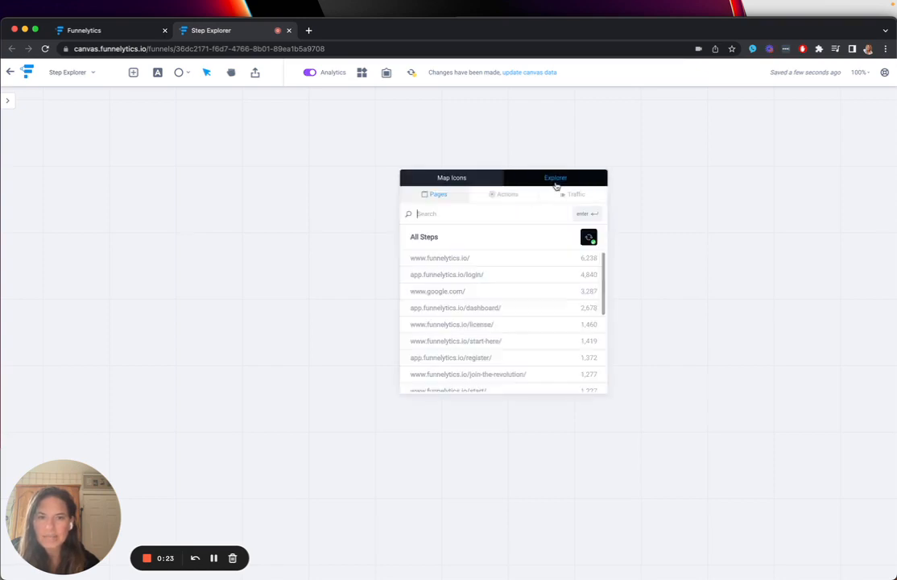
pyautogui.click(576, 195)
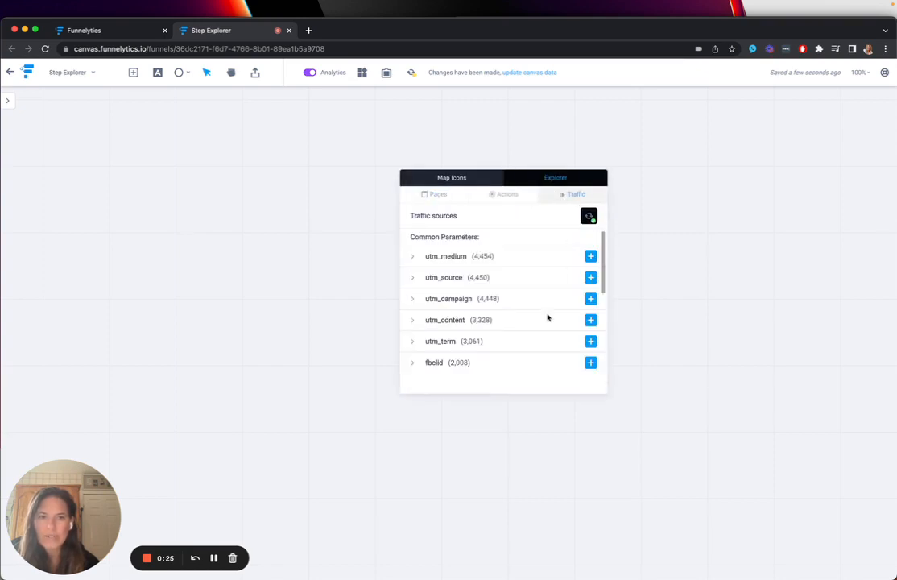
pyautogui.click(474, 178)
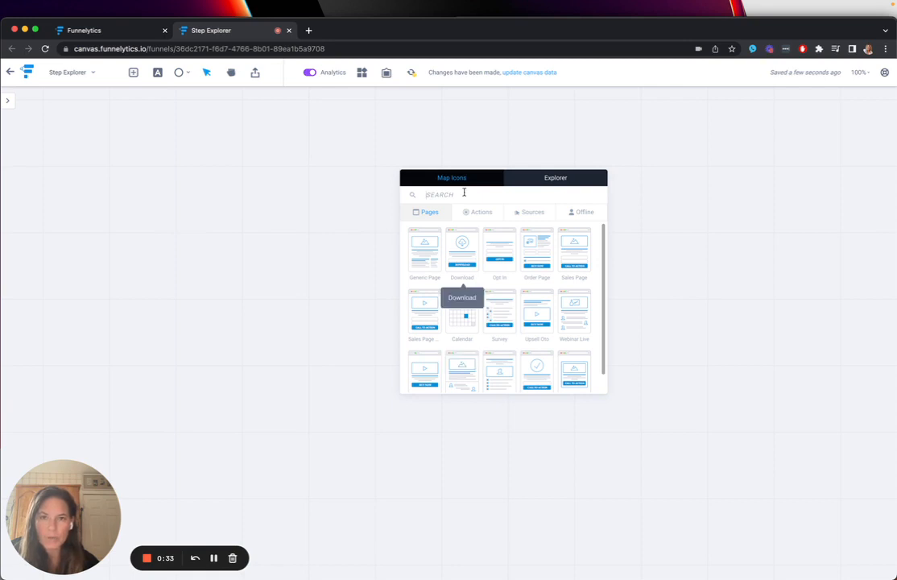
pyautogui.click(536, 214)
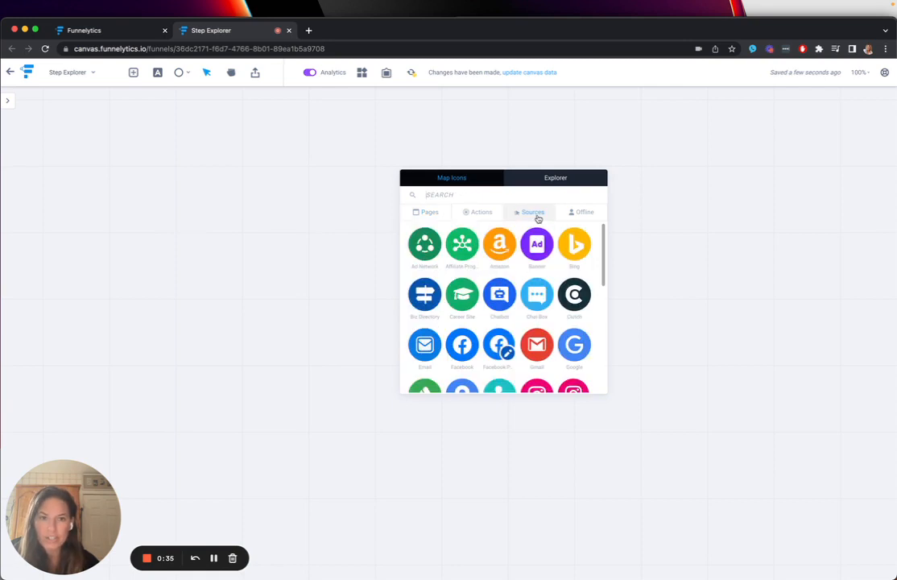
pyautogui.click(575, 345)
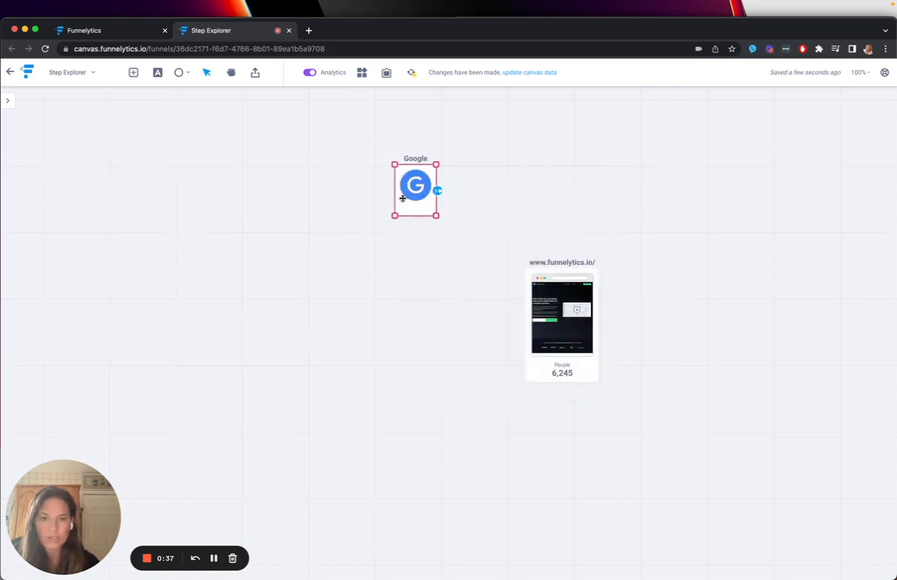
pyautogui.moveTo(401, 198); pyautogui.dragTo(376, 332)
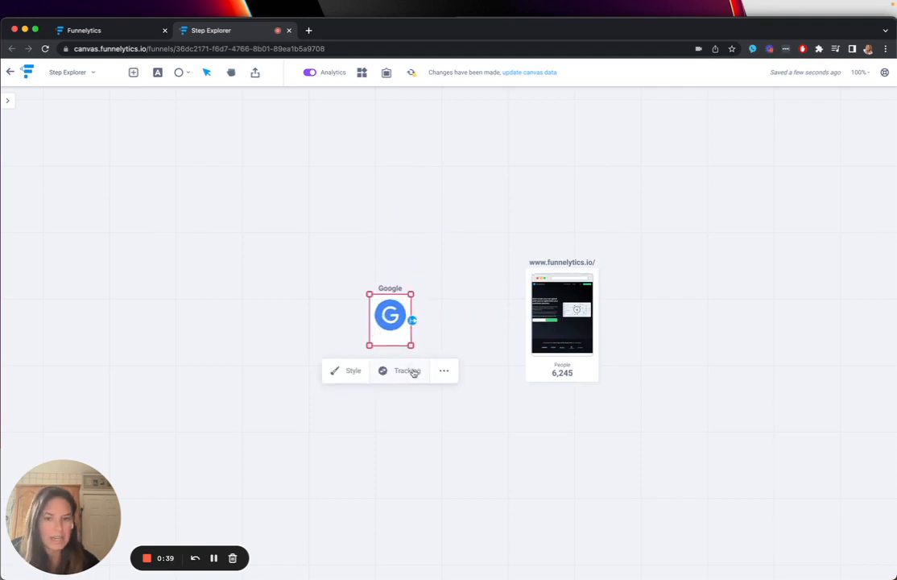
pyautogui.click(412, 372)
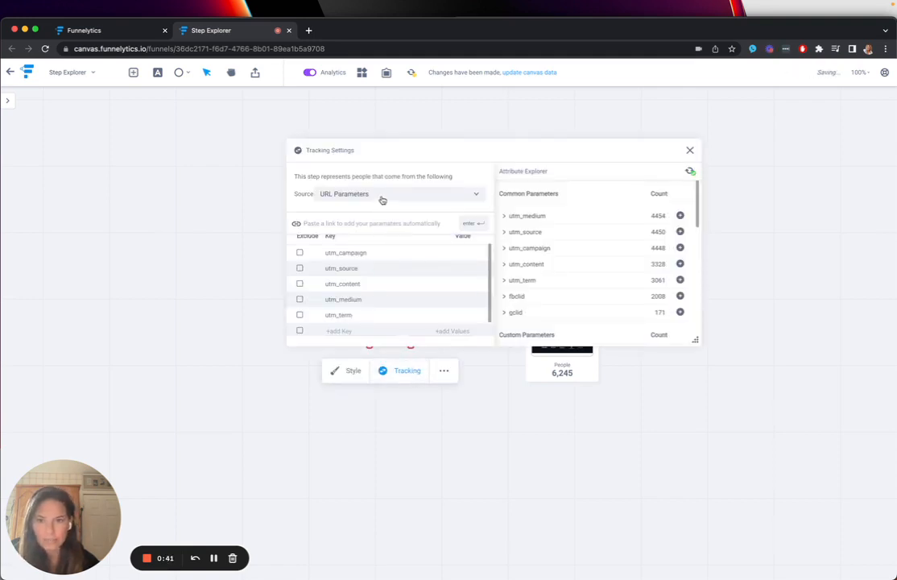
pyautogui.click(415, 193)
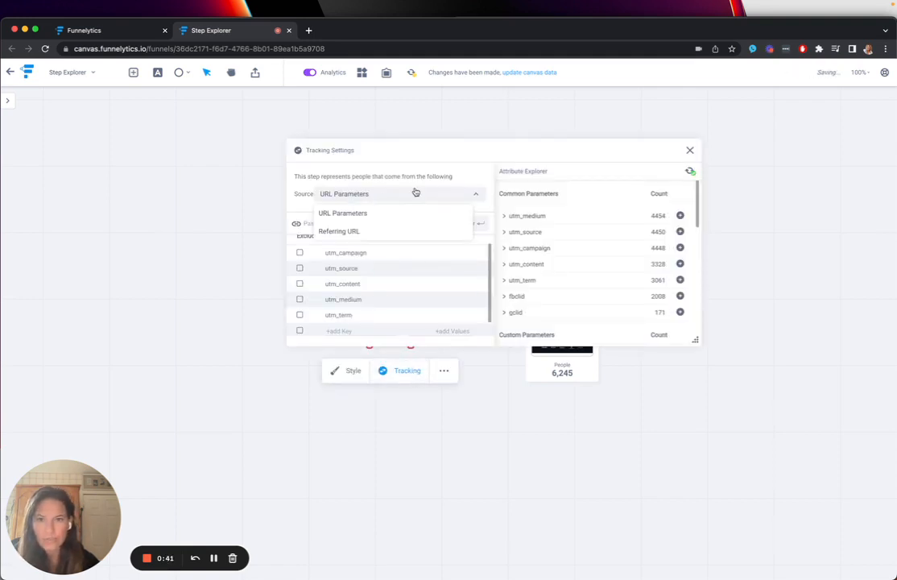
pyautogui.click(391, 231)
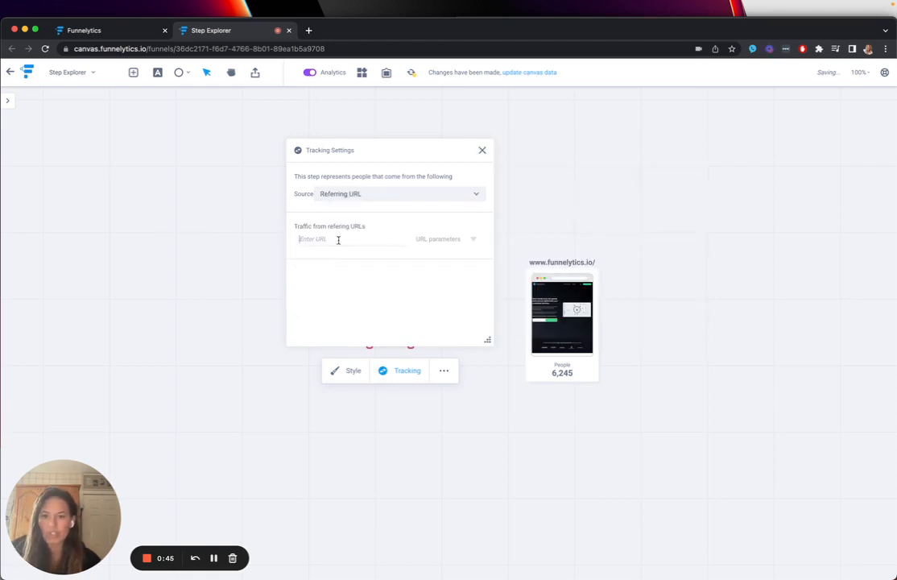
pyautogui.write('www.google.com')
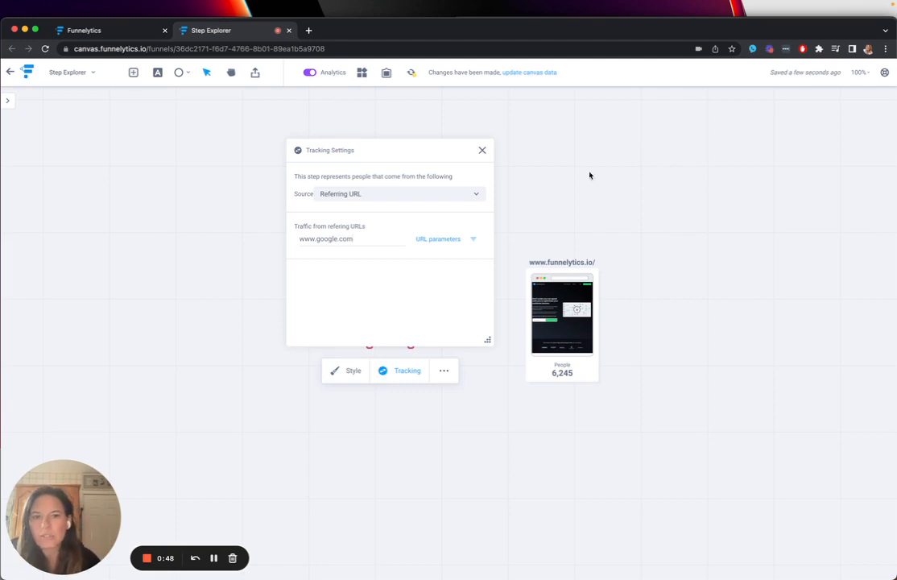
pyautogui.click(589, 175)
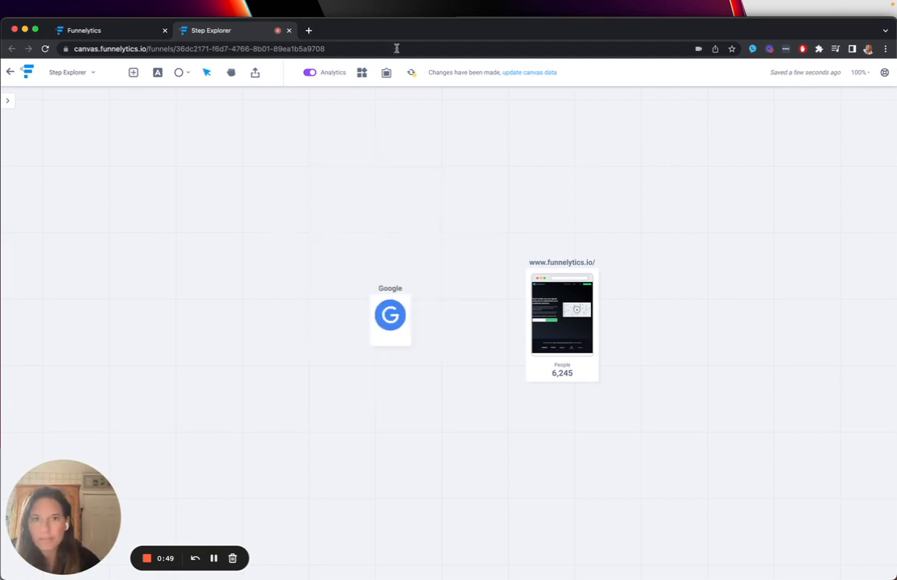
pyautogui.click(411, 73)
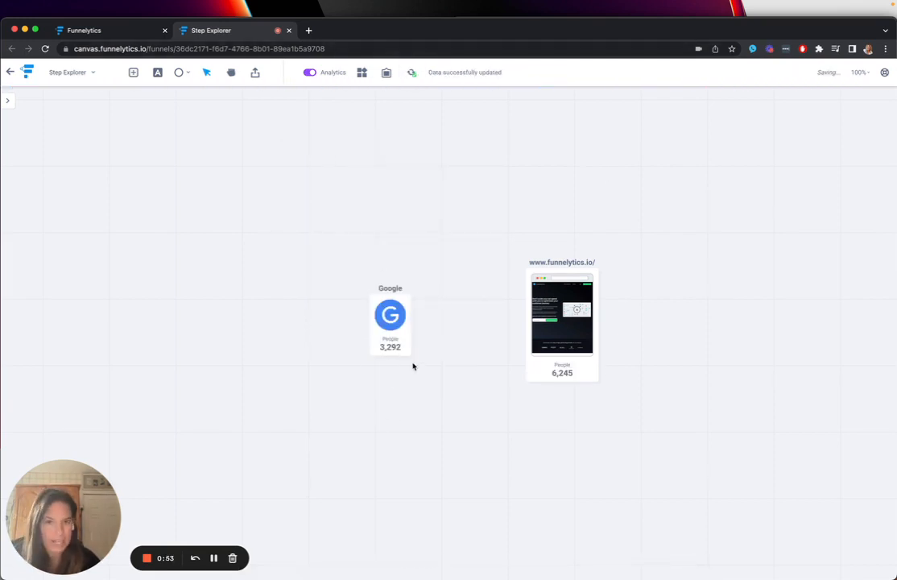
pyautogui.click(411, 325)
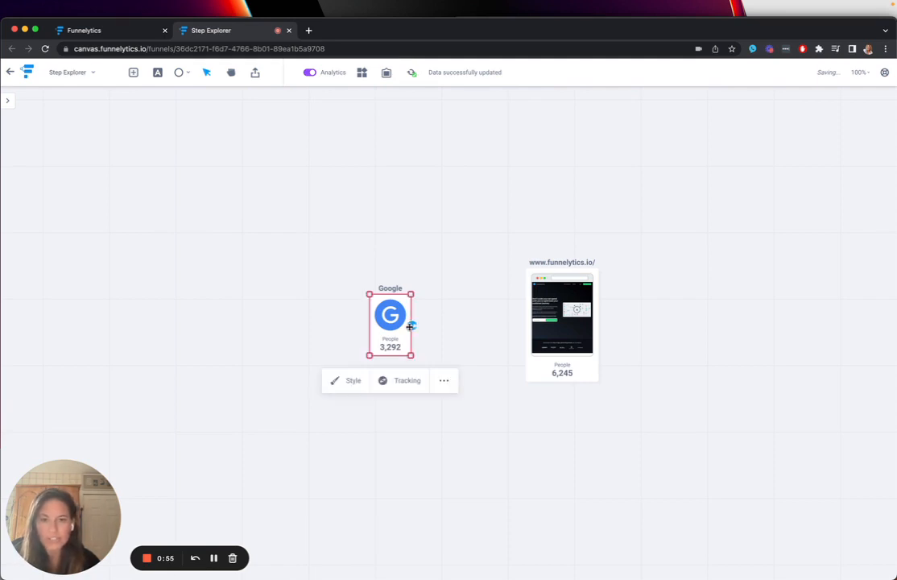
pyautogui.moveTo(414, 325); pyautogui.dragTo(527, 314)
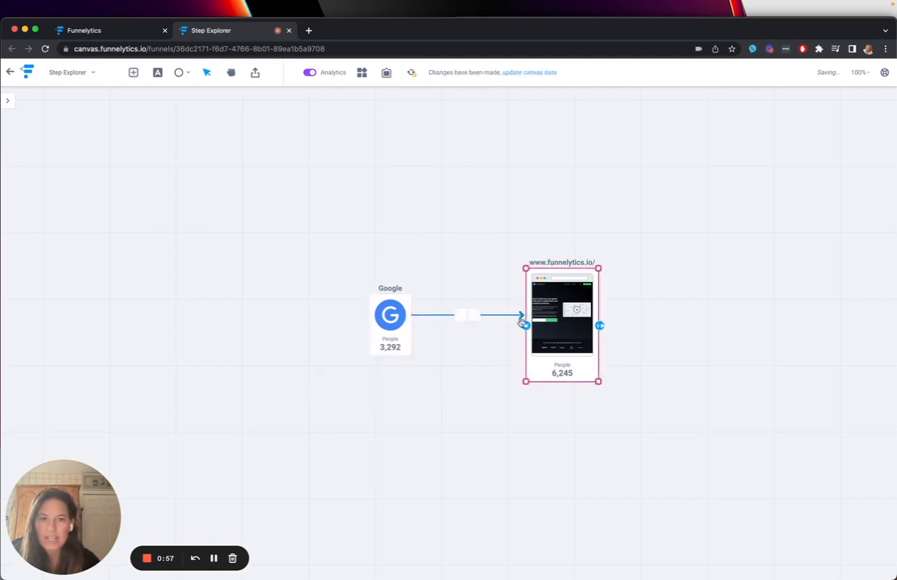
pyautogui.moveTo(401, 324); pyautogui.dragTo(377, 323)
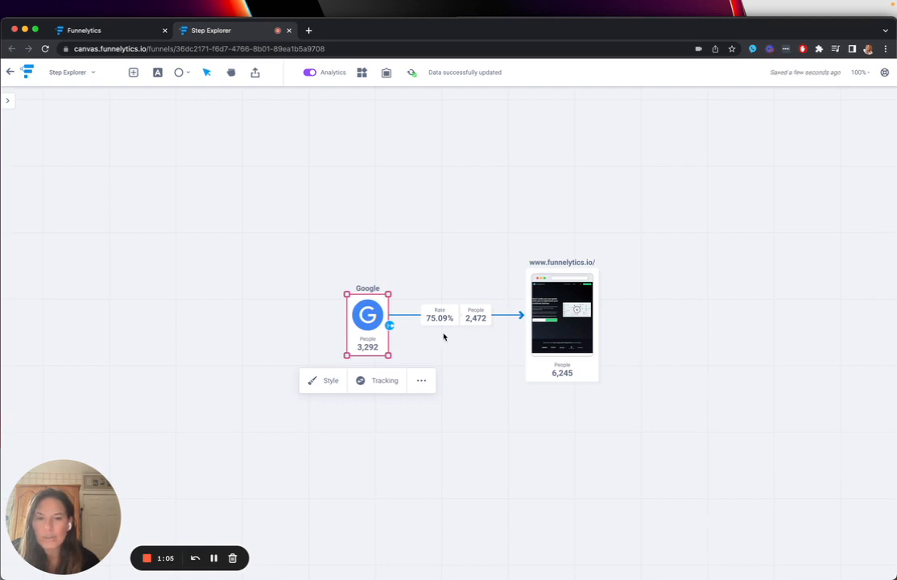
pyautogui.click(489, 462)
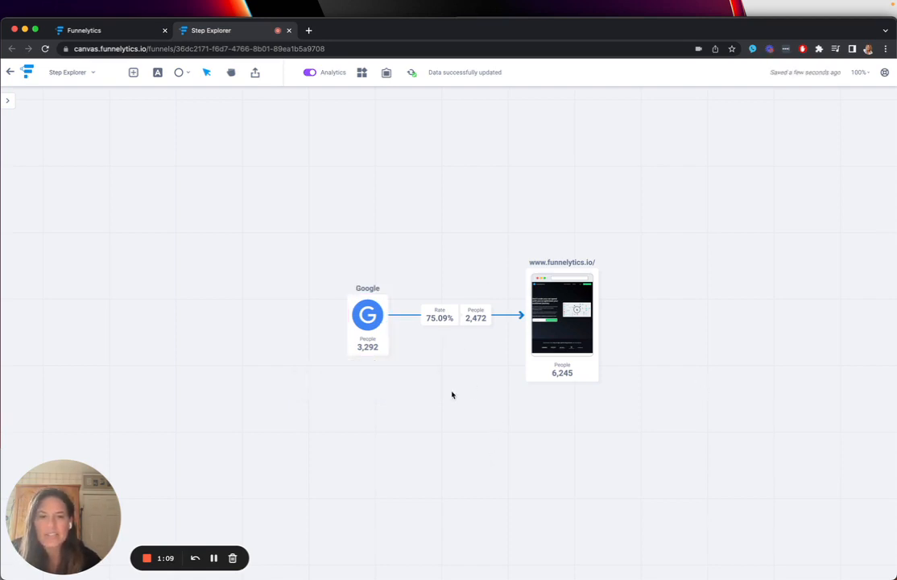
pyautogui.moveTo(373, 338); pyautogui.dragTo(333, 337)
pyautogui.click(425, 437)
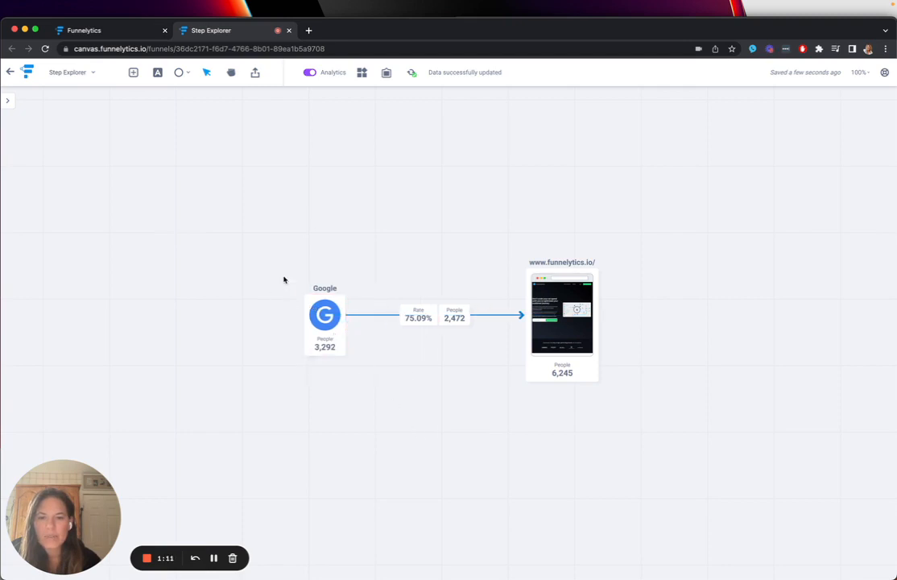
pyautogui.moveTo(296, 263); pyautogui.dragTo(371, 381)
pyautogui.click(391, 451)
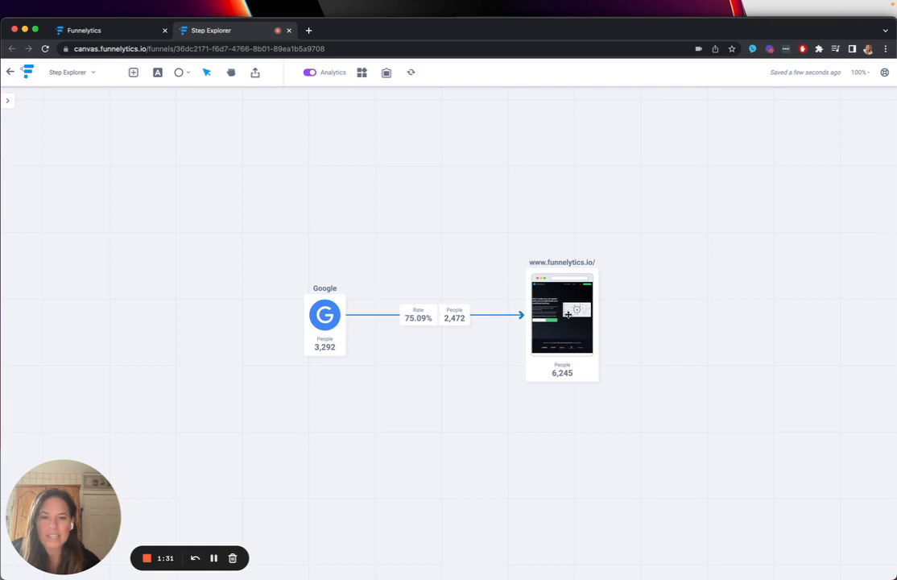
pyautogui.click(562, 356)
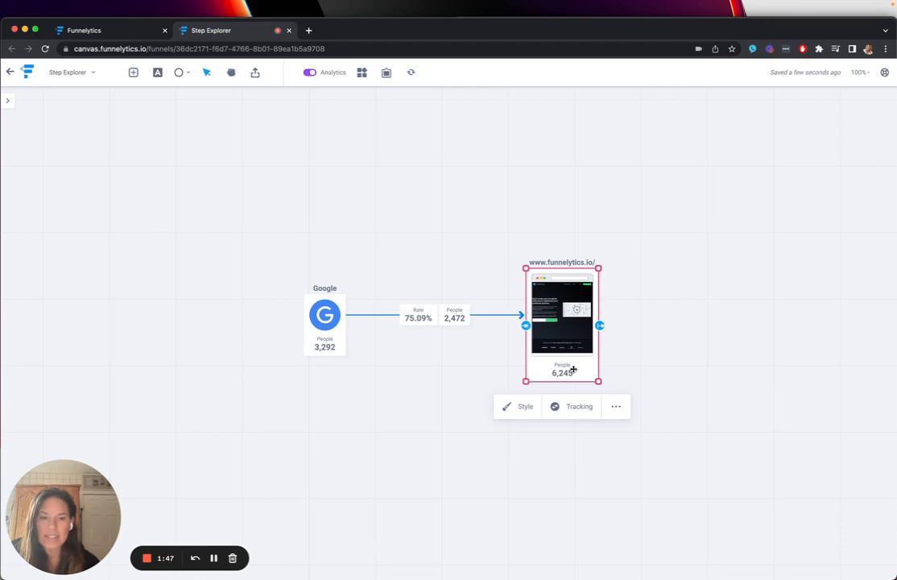
pyautogui.moveTo(526, 325); pyautogui.dragTo(448, 369)
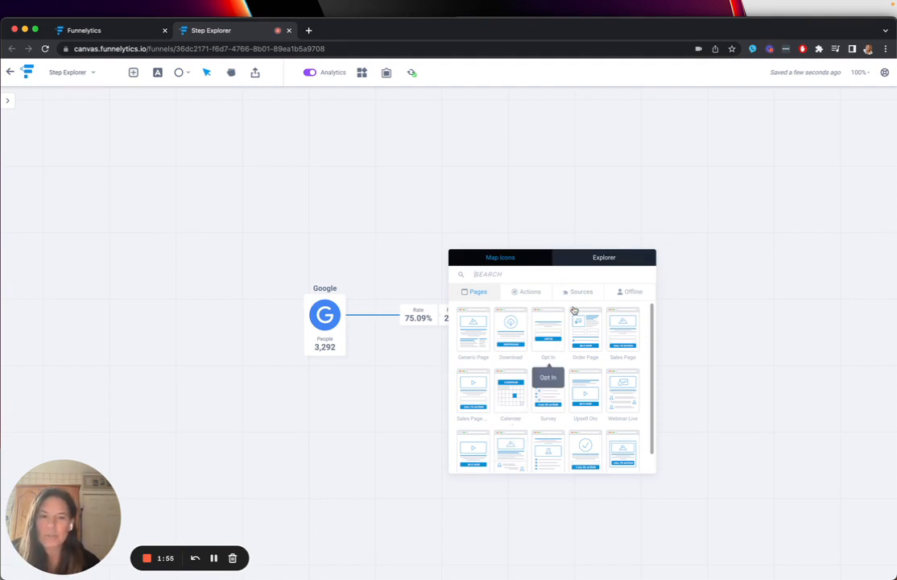
pyautogui.click(604, 257)
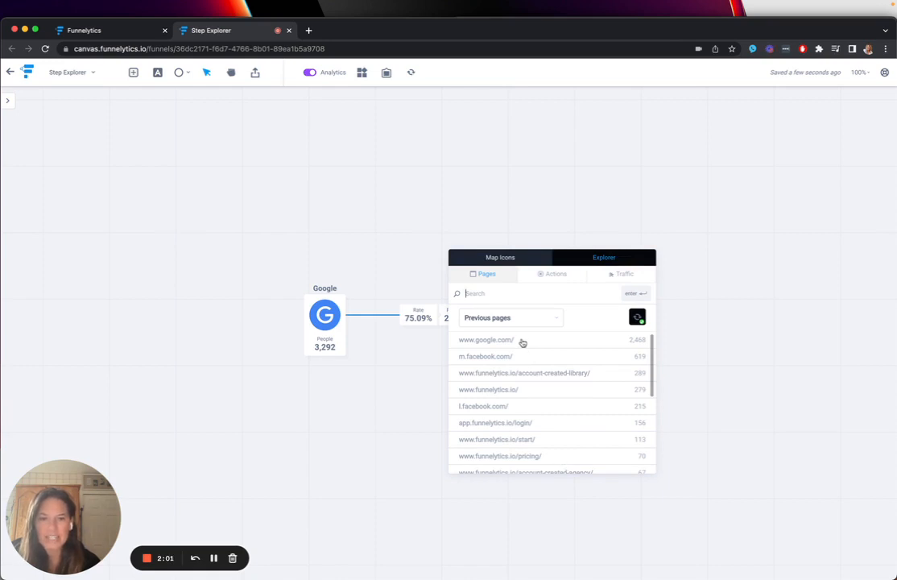
pyautogui.click(625, 360)
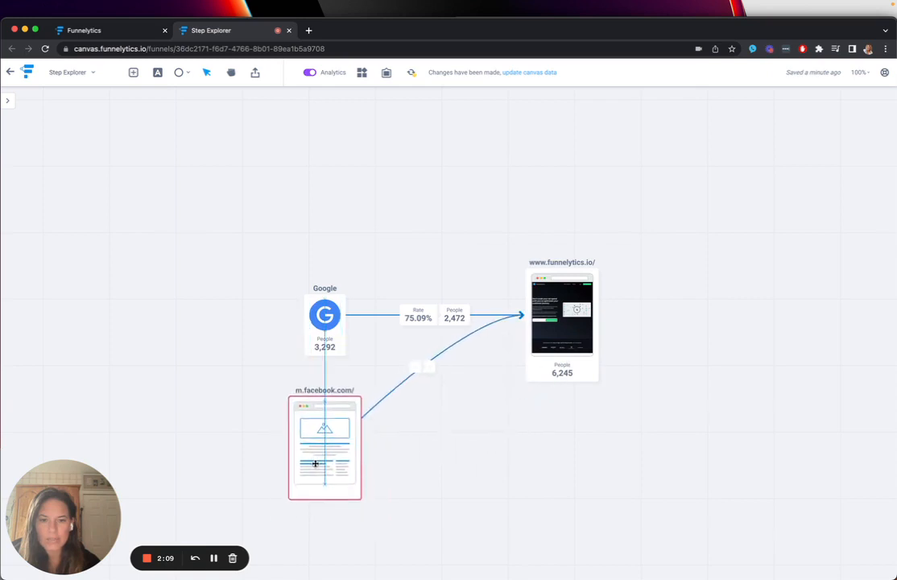
pyautogui.doubleClick(519, 344)
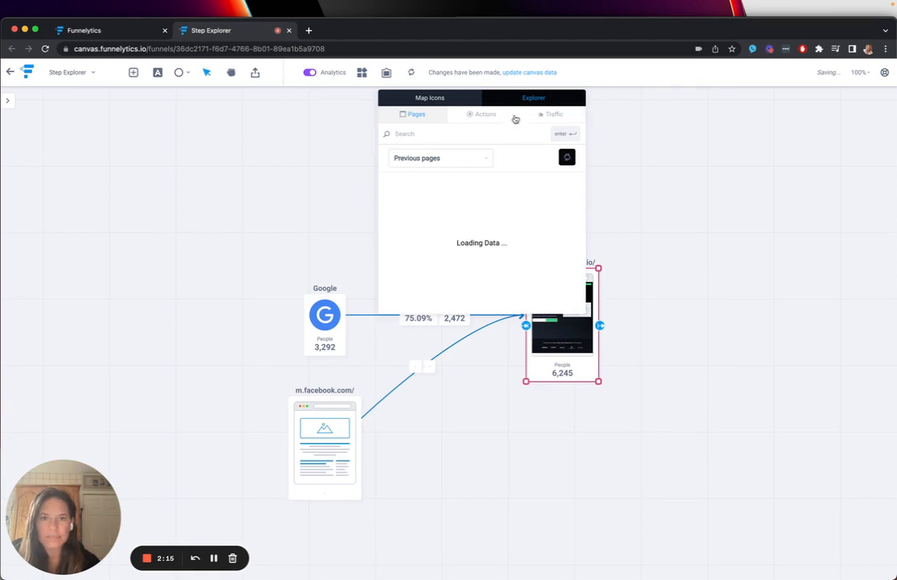
pyautogui.click(545, 114)
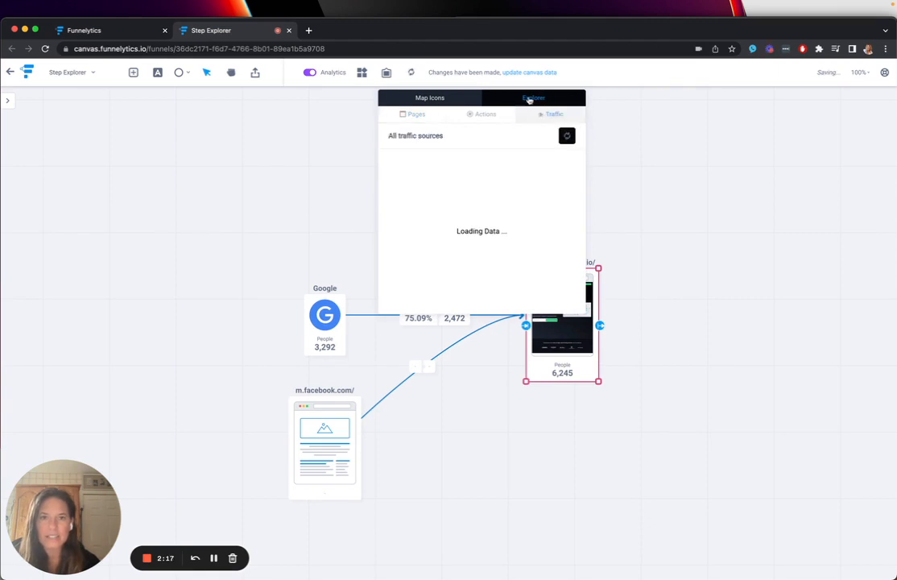
pyautogui.click(444, 100)
pyautogui.click(537, 99)
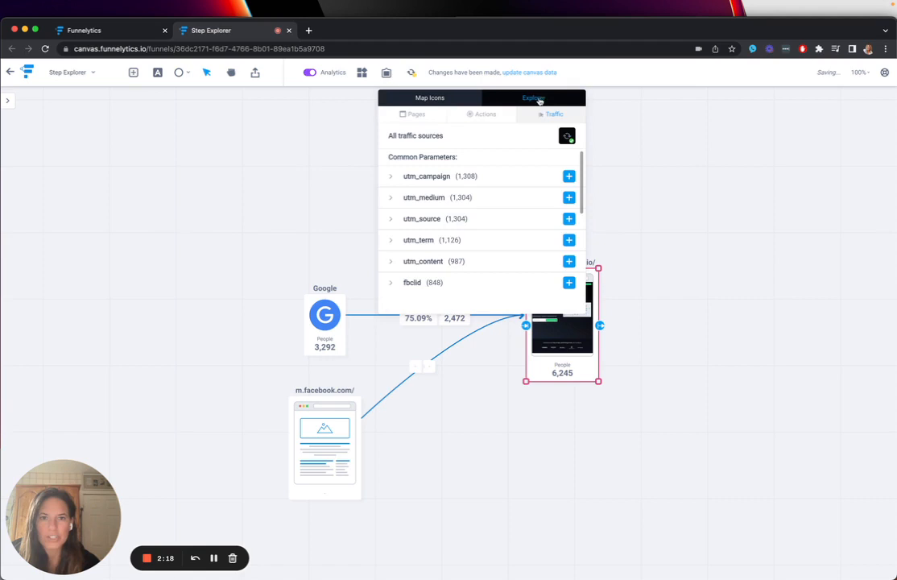
pyautogui.click(408, 114)
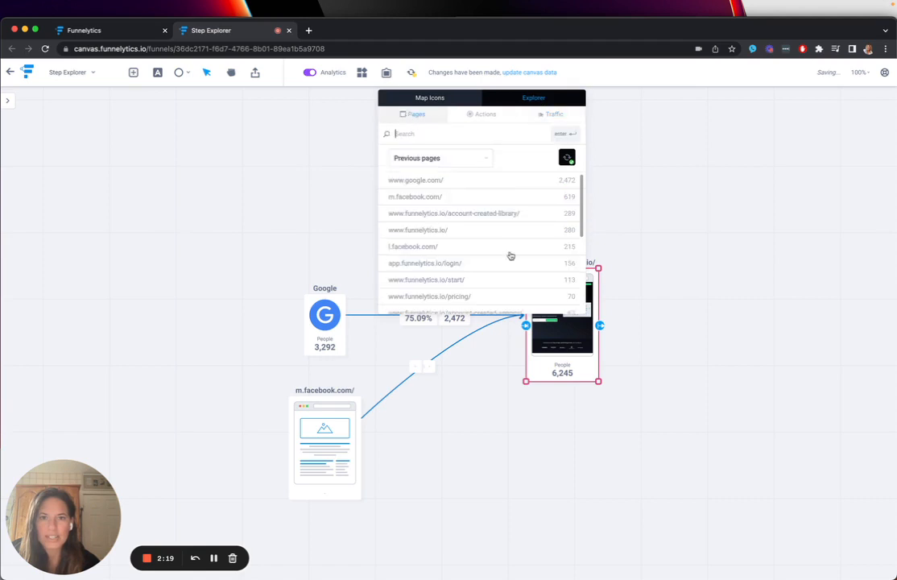
pyautogui.click(474, 220)
pyautogui.moveTo(405, 227); pyautogui.dragTo(571, 138)
pyautogui.click(645, 276)
pyautogui.scroll(5, 647, 277)
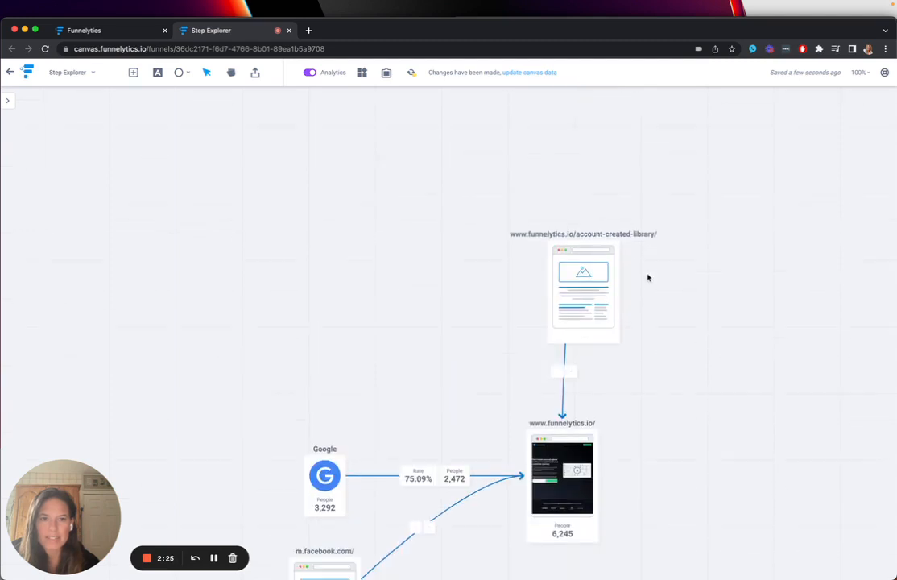
pyautogui.moveTo(597, 284); pyautogui.dragTo(567, 295)
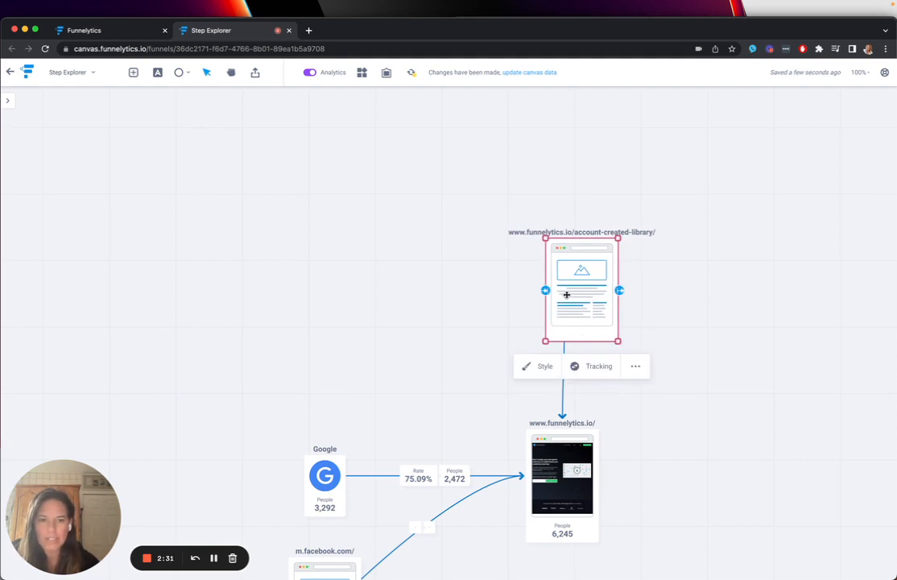
pyautogui.click(540, 367)
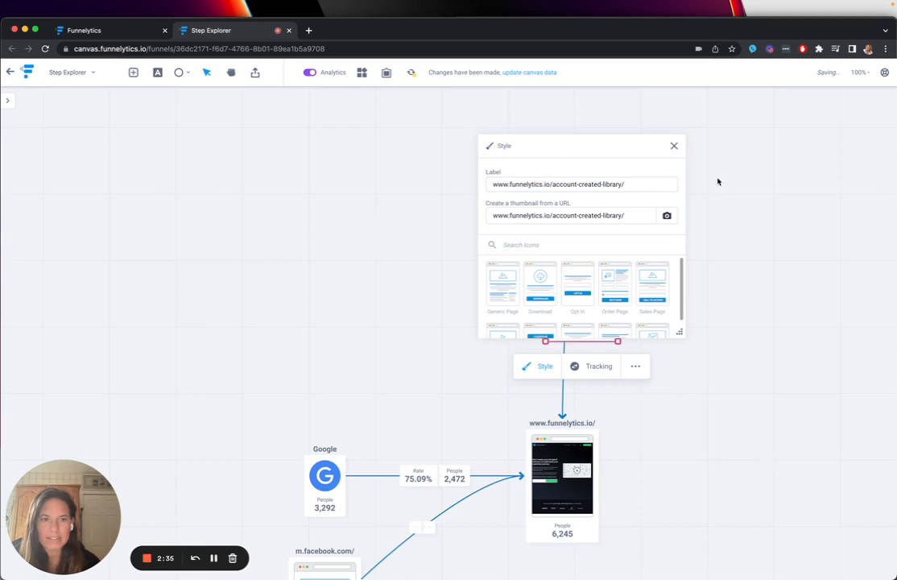
pyautogui.click(675, 148)
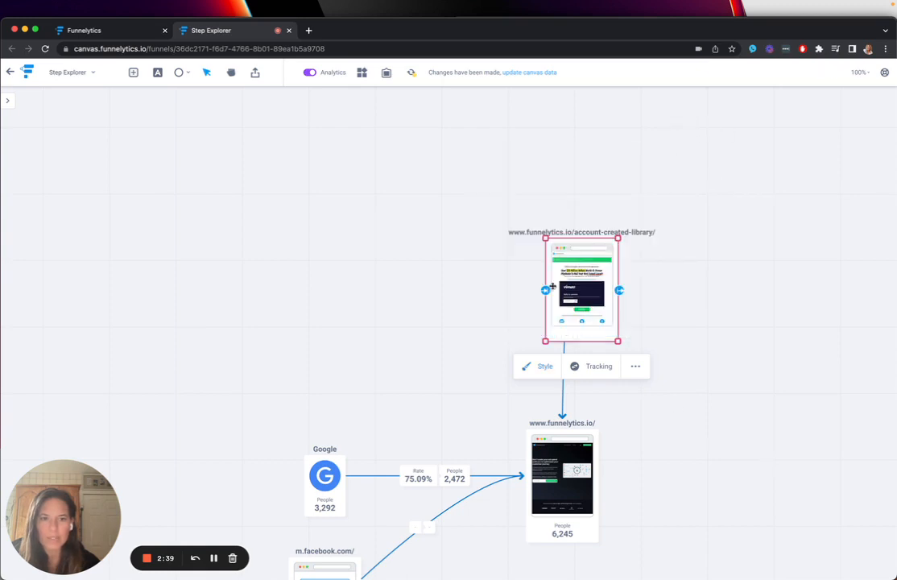
pyautogui.moveTo(553, 286); pyautogui.dragTo(574, 295)
# - Update the canvas data and shift the account-created-library page slightly higher above the home page
pyautogui.scroll(-3, 687, 384)
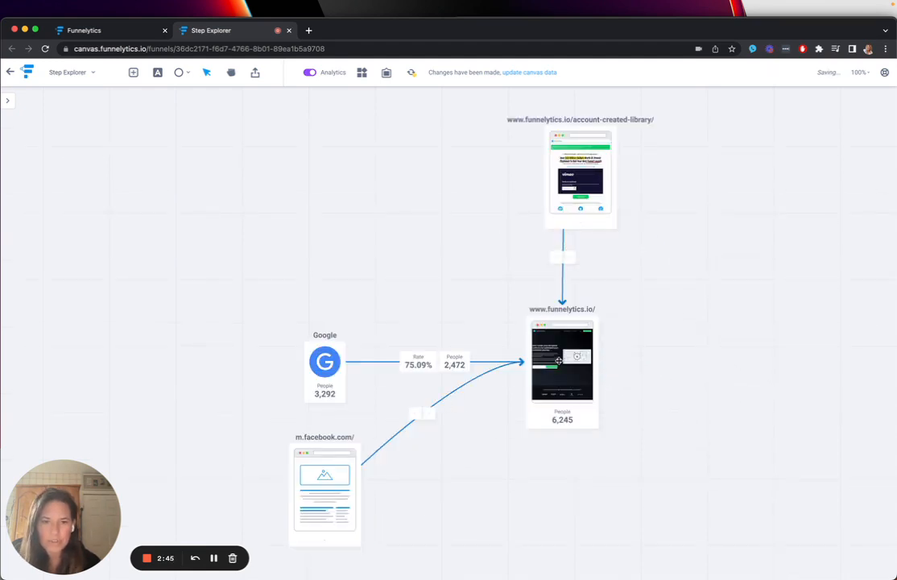
pyautogui.click(564, 364)
pyautogui.click(412, 72)
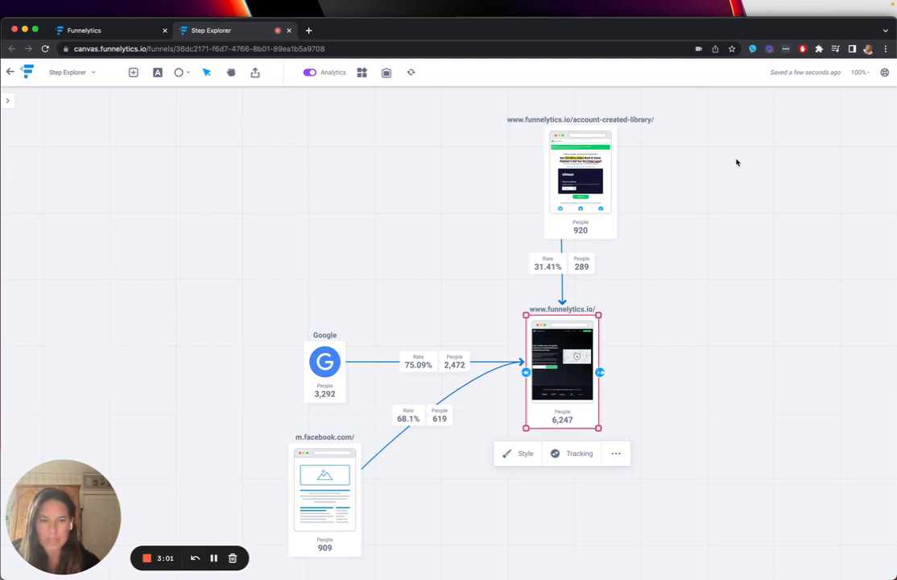
pyautogui.moveTo(596, 225); pyautogui.dragTo(596, 208)
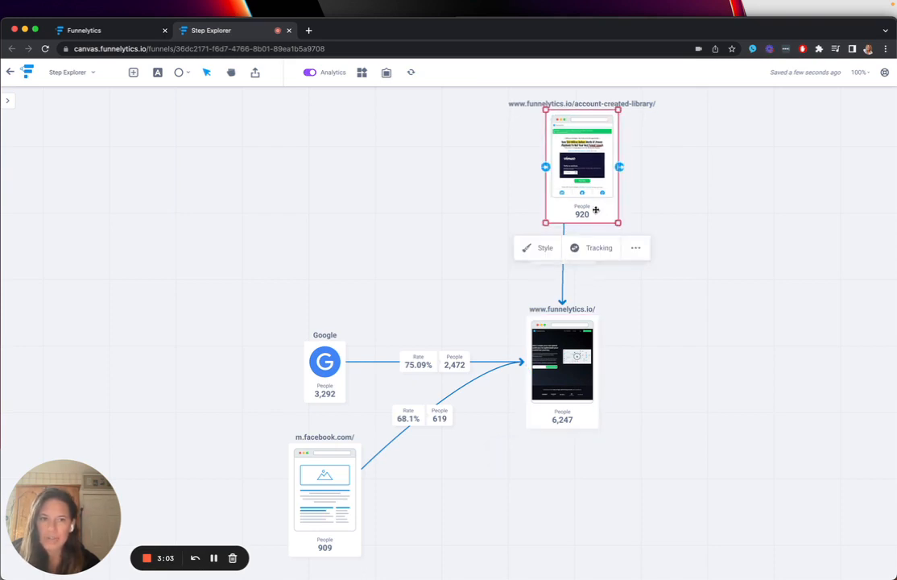
pyautogui.click(729, 381)
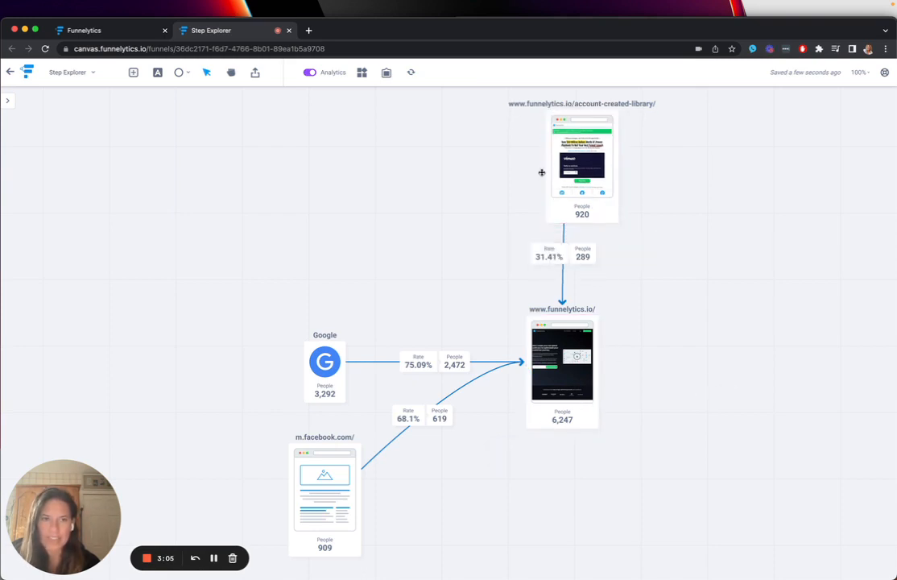
pyautogui.click(576, 363)
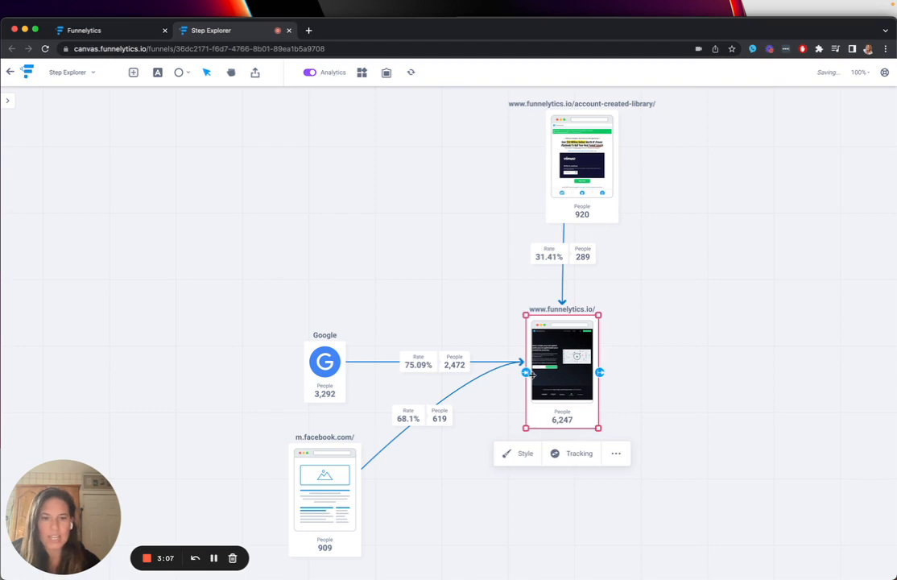
pyautogui.moveTo(526, 372); pyautogui.dragTo(408, 267)
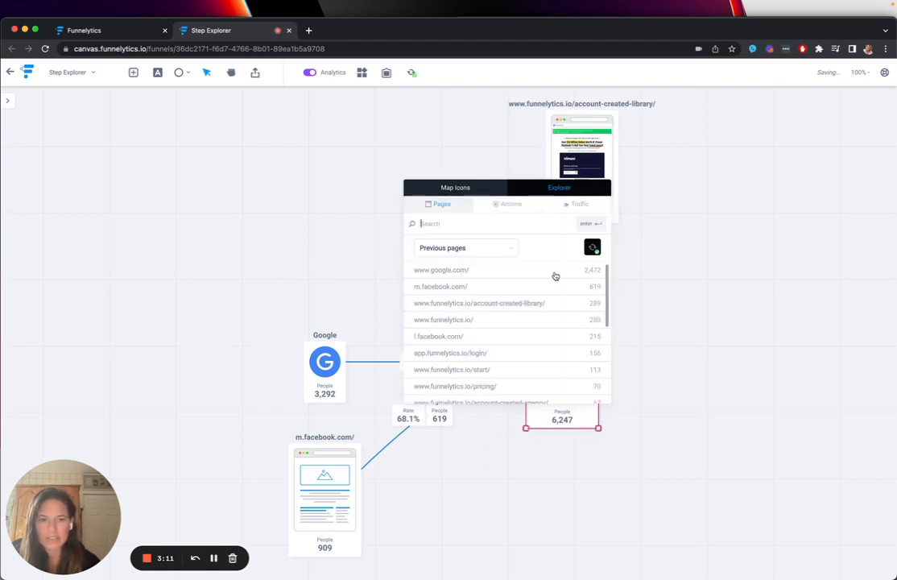
pyautogui.scroll(-10, 581, 386)
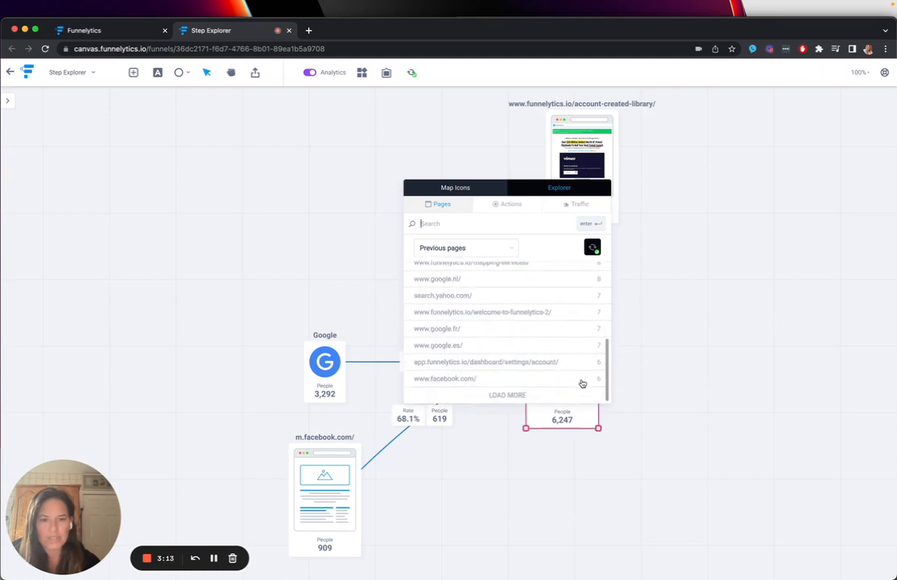
pyautogui.scroll(10, 585, 351)
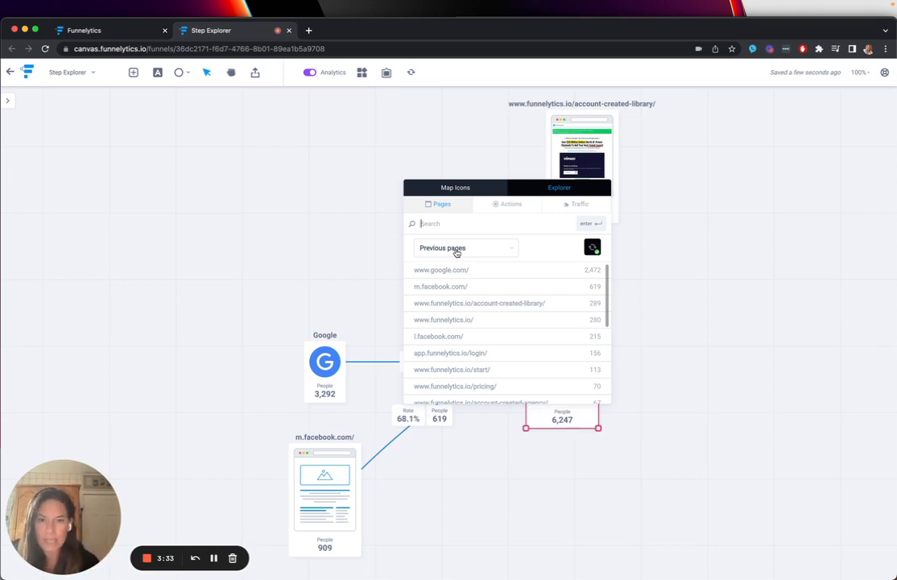
pyautogui.click(456, 253)
pyautogui.click(478, 293)
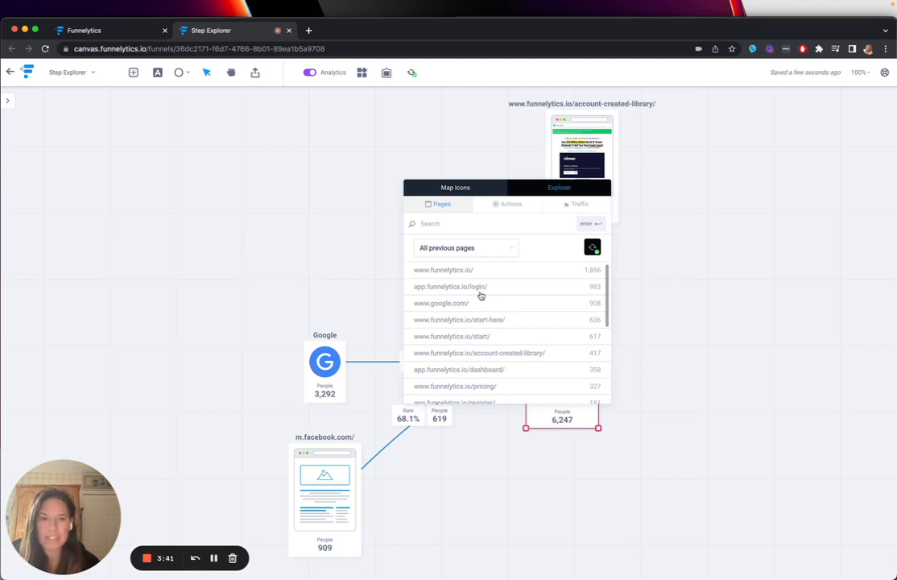
pyautogui.click(582, 288)
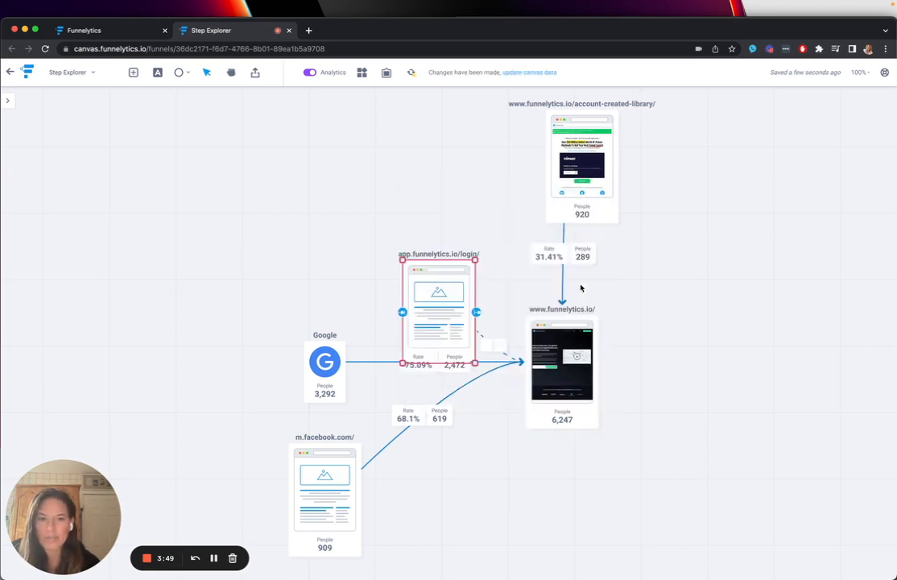
pyautogui.moveTo(451, 306); pyautogui.dragTo(352, 225)
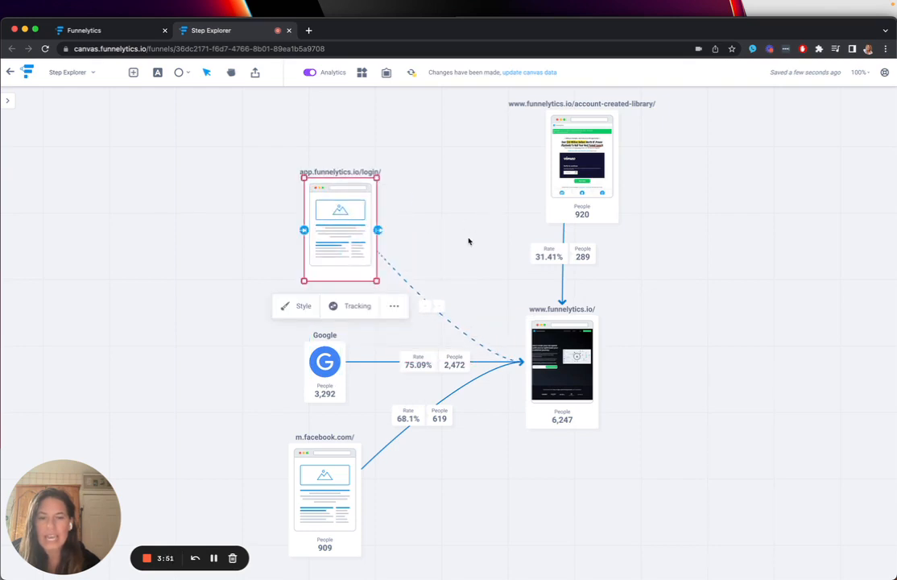
# - Update the canvas data and shift the app.funnelytics.io/login/ page slightly higher above the Google source
pyautogui.click(413, 73)
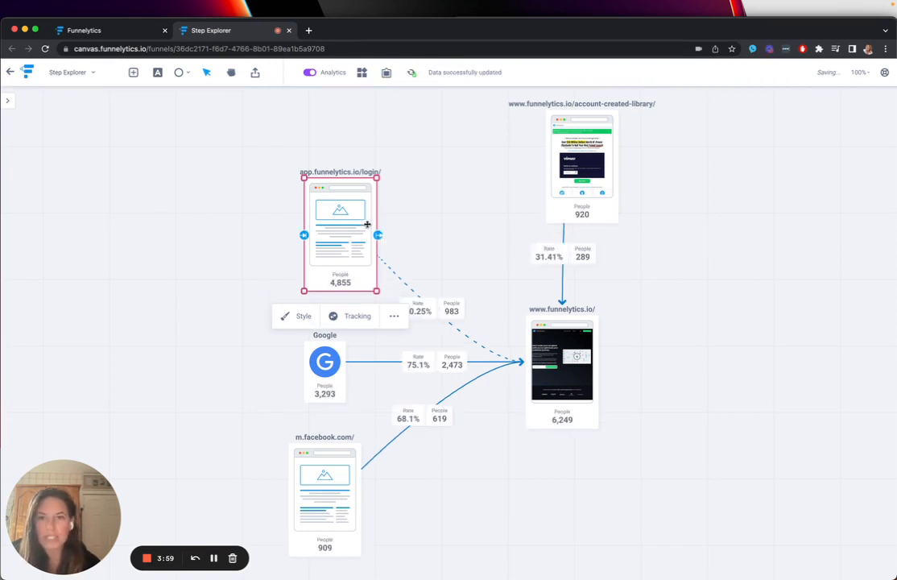
pyautogui.moveTo(312, 205); pyautogui.dragTo(304, 173)
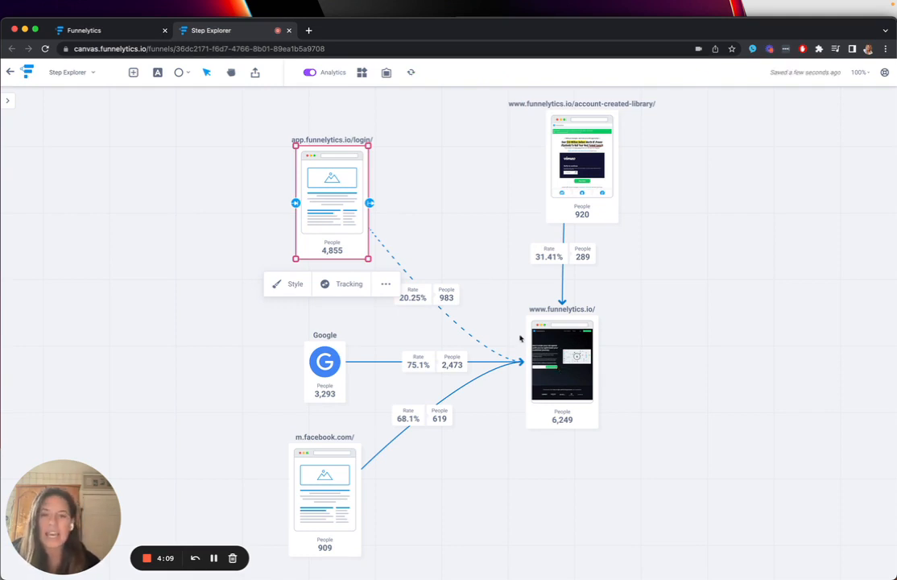
pyautogui.click(416, 191)
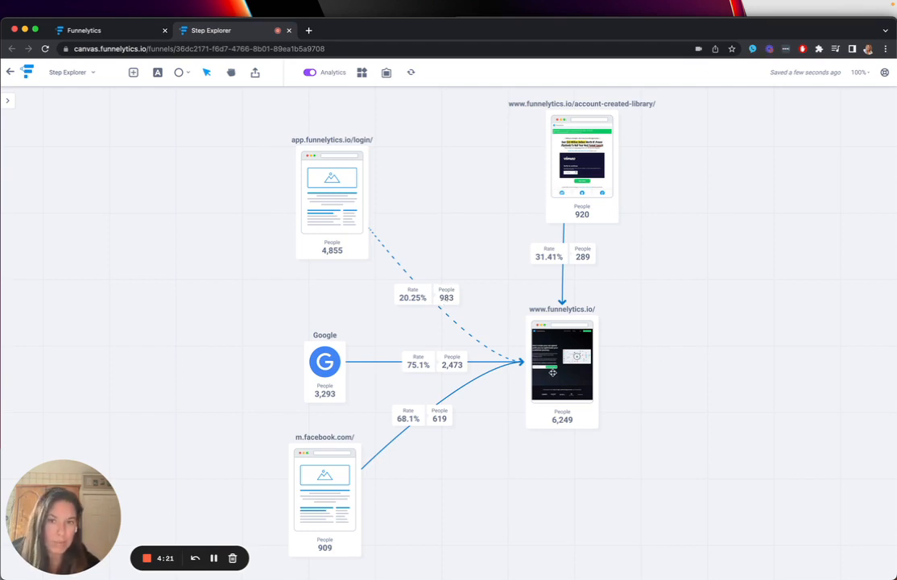
pyautogui.hscroll(-4, 553, 373)
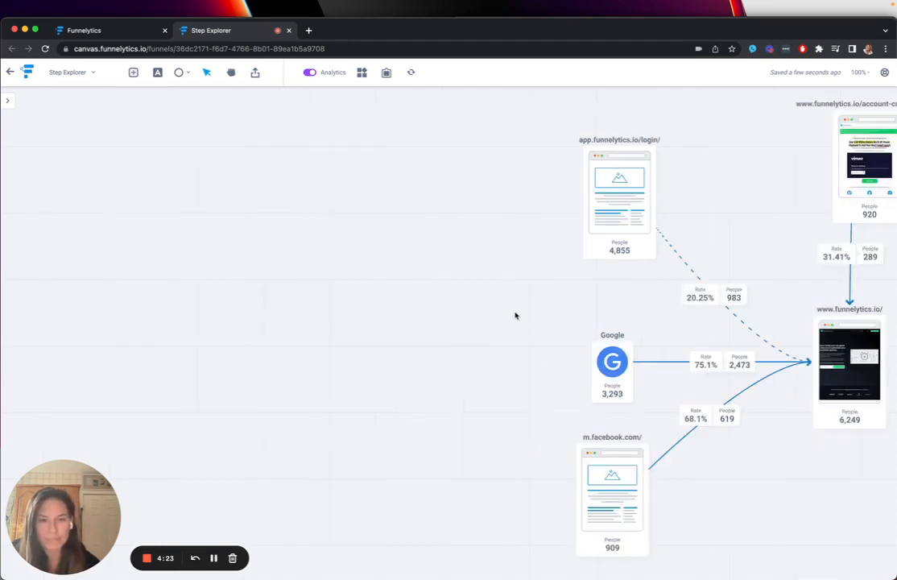
pyautogui.hscroll(6, 562, 338)
pyautogui.hscroll(-1, 419, 348)
pyautogui.click(438, 357)
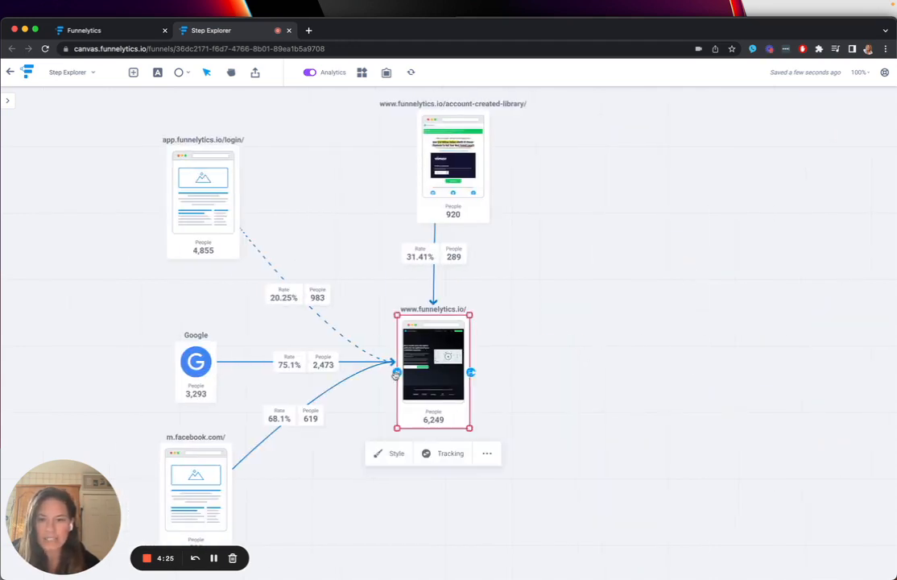
pyautogui.moveTo(397, 372); pyautogui.dragTo(173, 301)
pyautogui.click(201, 286)
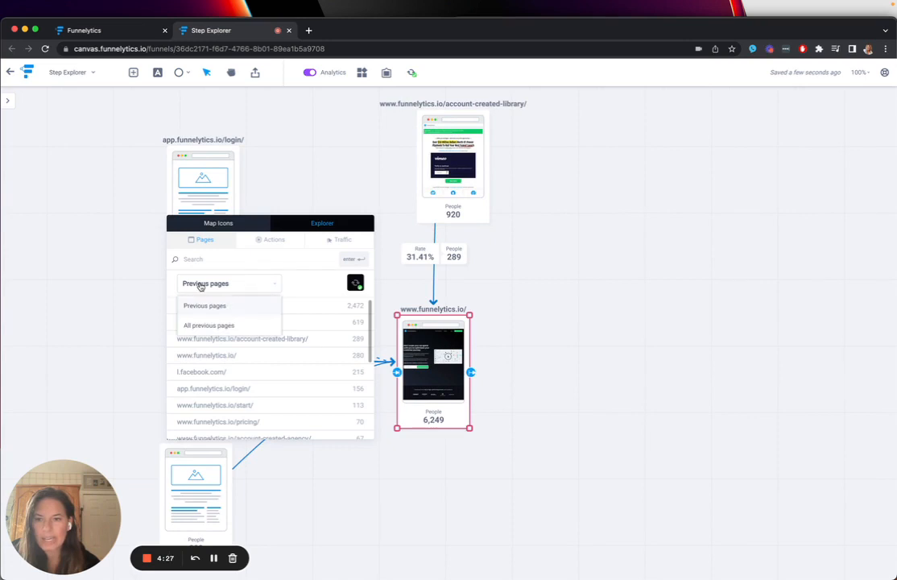
pyautogui.click(247, 324)
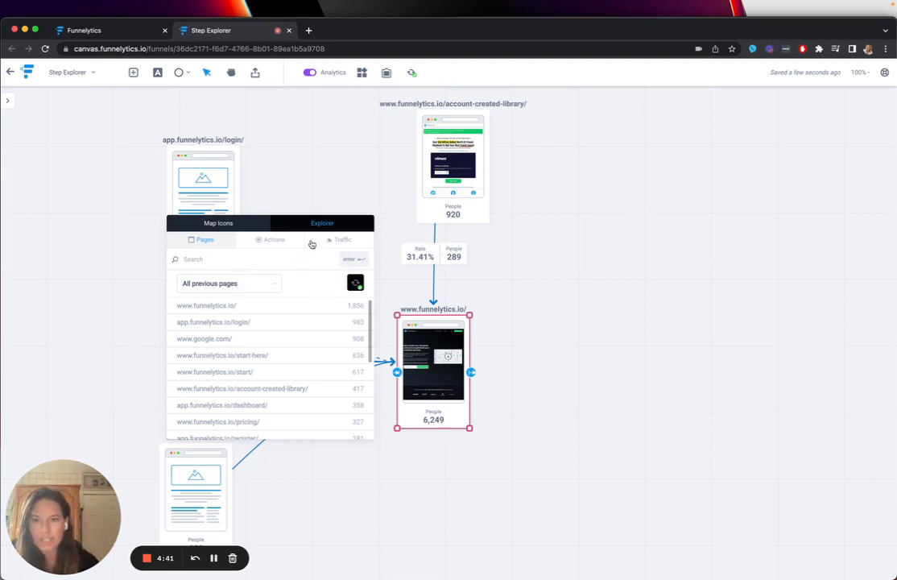
pyautogui.click(343, 241)
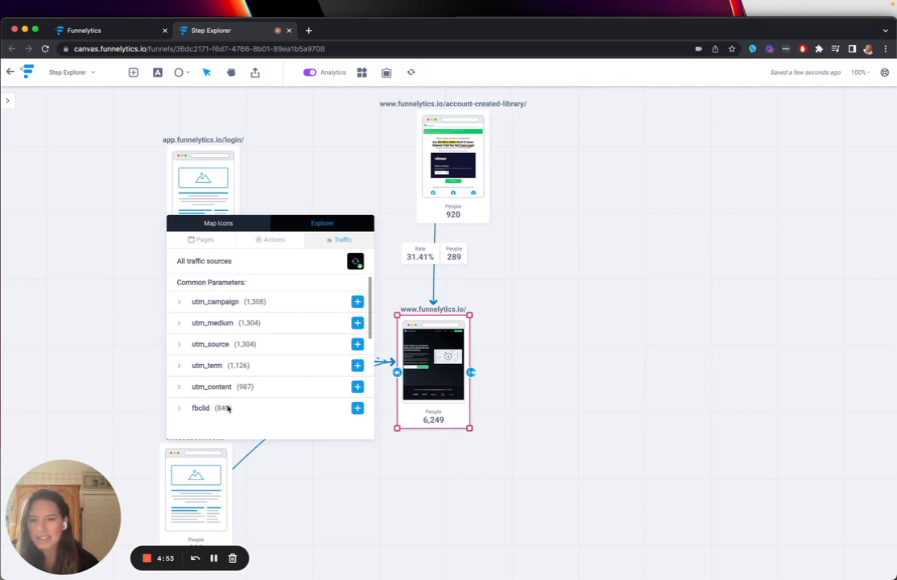
pyautogui.click(179, 344)
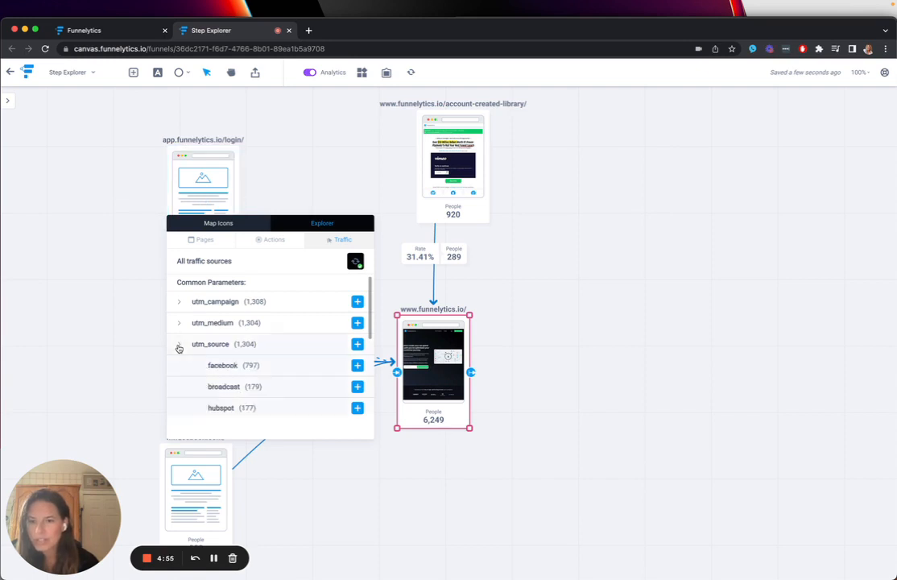
pyautogui.scroll(-3, 245, 372)
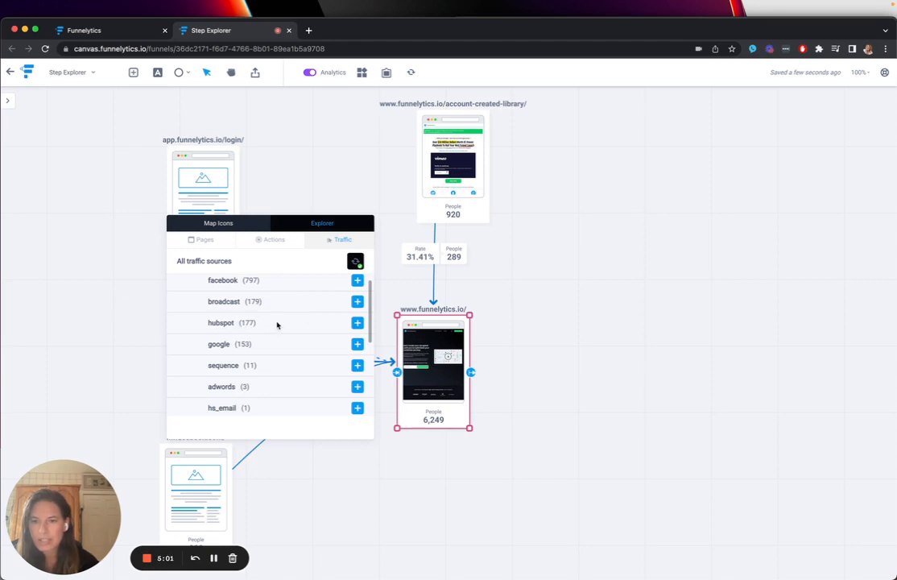
pyautogui.scroll(-1, 277, 324)
pyautogui.scroll(-1, 234, 362)
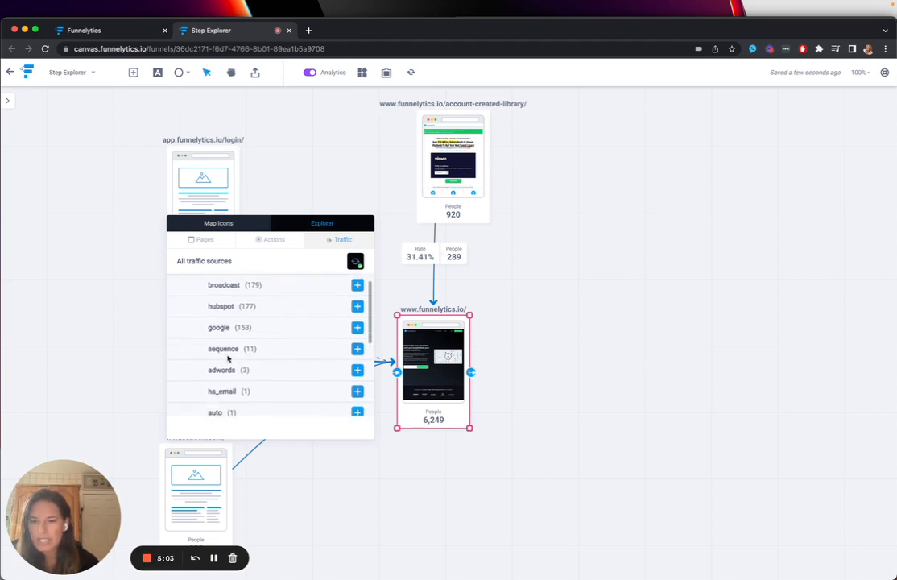
pyautogui.scroll(-2, 250, 355)
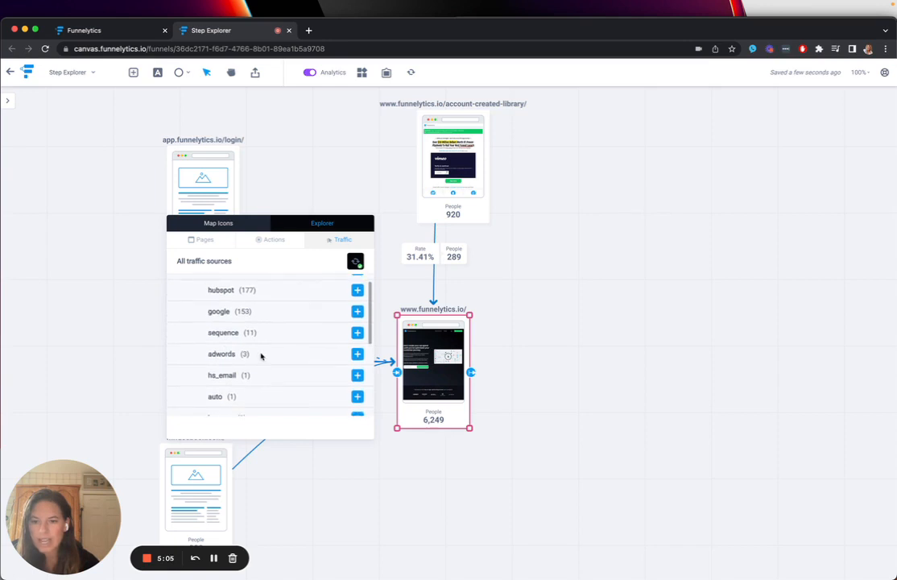
pyautogui.scroll(-5, 257, 356)
pyautogui.scroll(8, 298, 354)
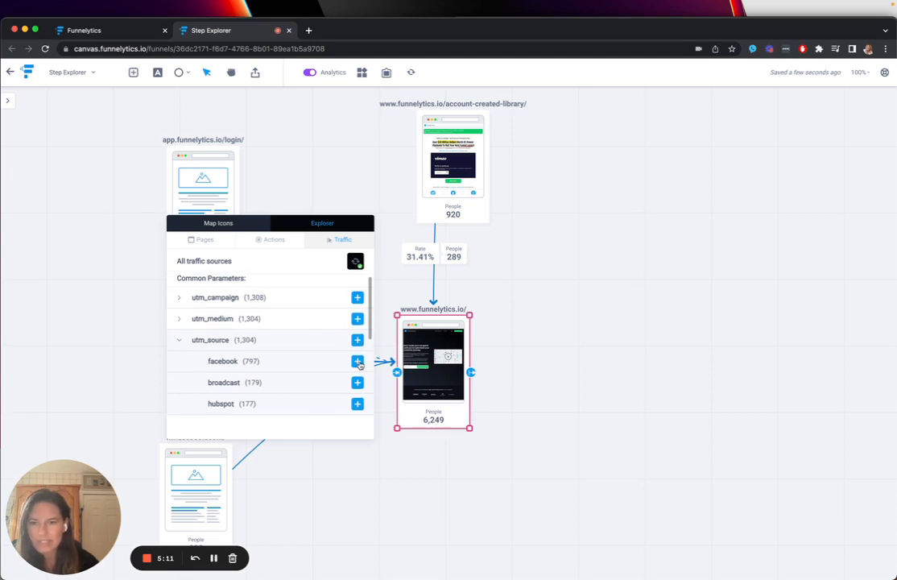
pyautogui.click(358, 367)
pyautogui.moveTo(193, 332); pyautogui.dragTo(225, 162)
pyautogui.click(420, 487)
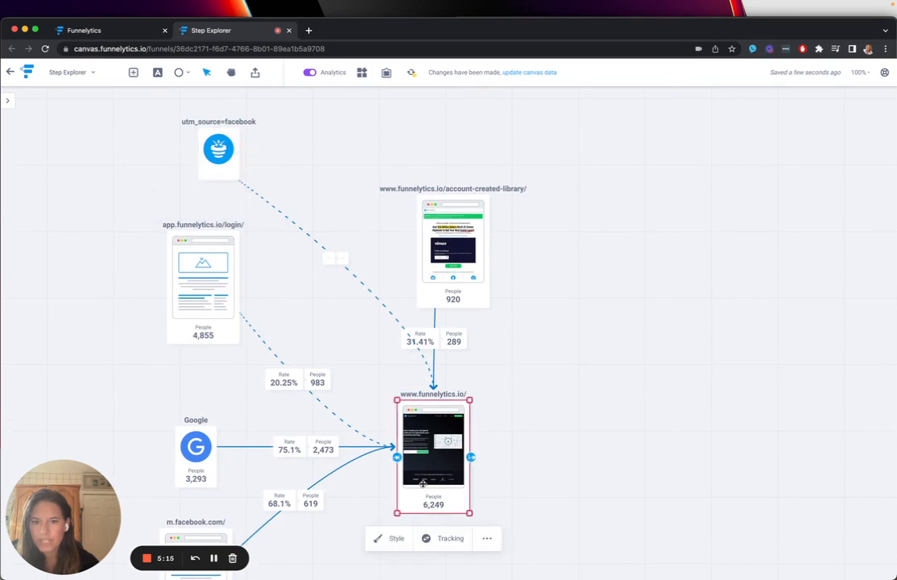
pyautogui.moveTo(397, 457); pyautogui.dragTo(314, 121)
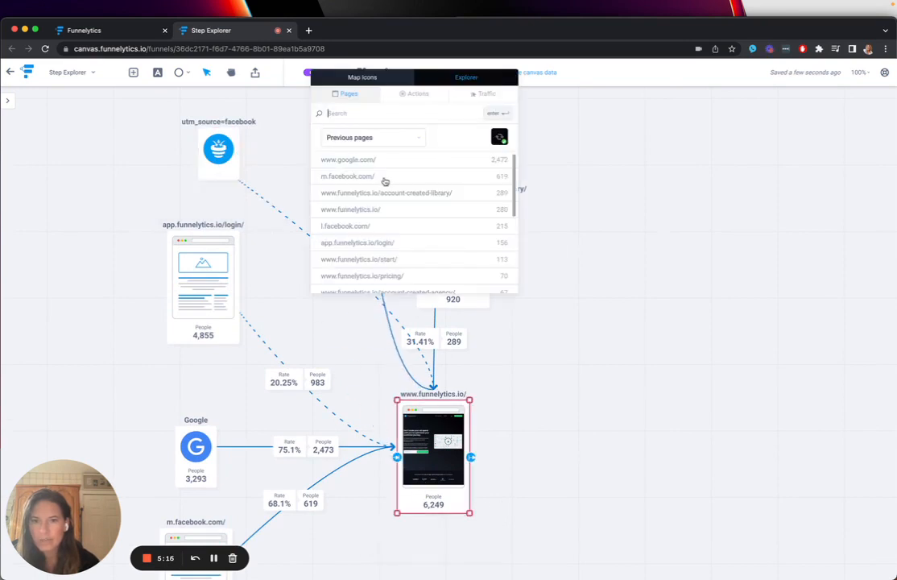
pyautogui.click(483, 93)
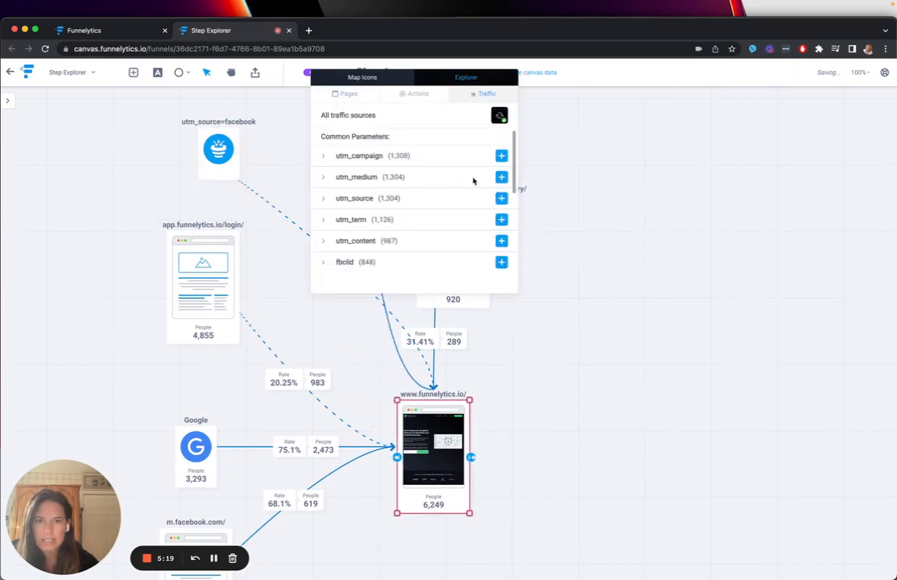
pyautogui.click(323, 198)
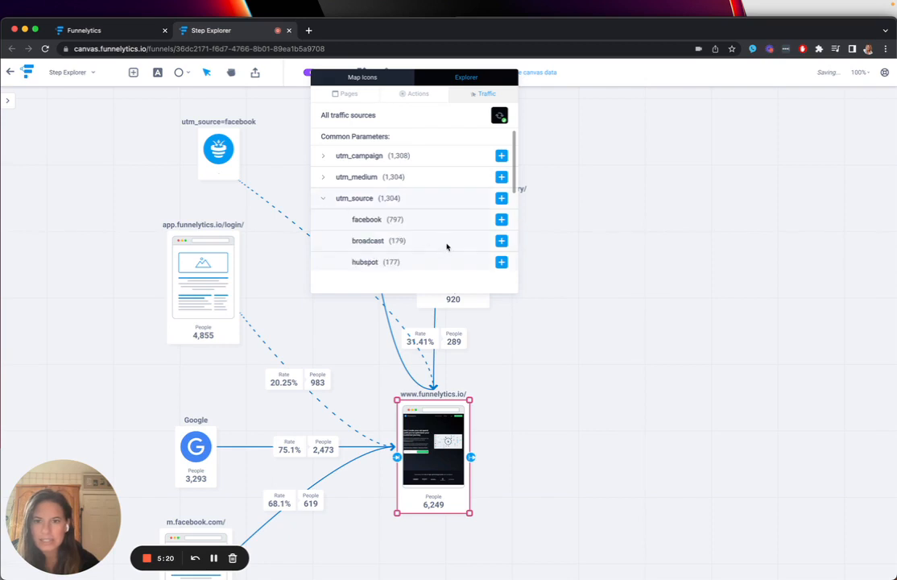
pyautogui.click(501, 241)
pyautogui.moveTo(330, 138); pyautogui.dragTo(281, 123)
pyautogui.click(676, 311)
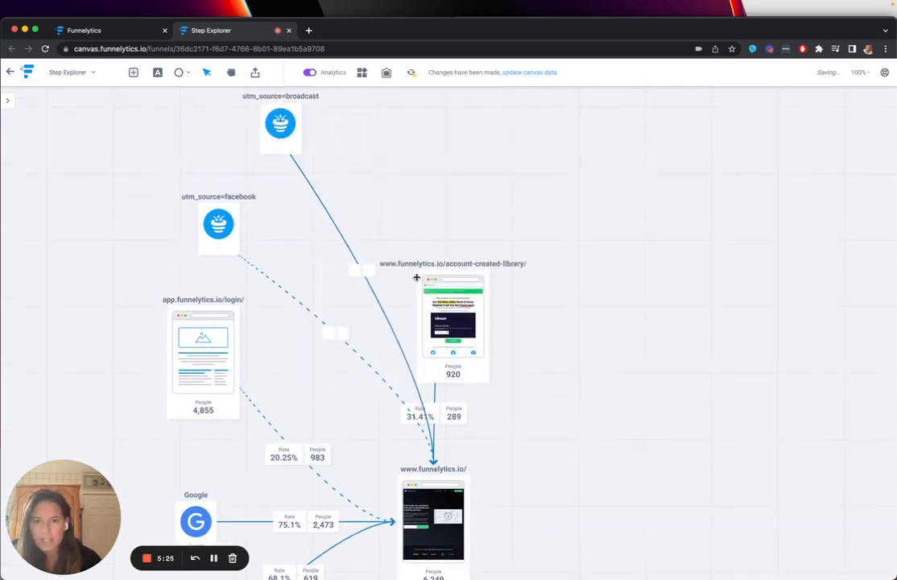
# - Update the canvas data and move the utm_source=broadcast source closer into line above the utm_source=facebook source
pyautogui.click(411, 72)
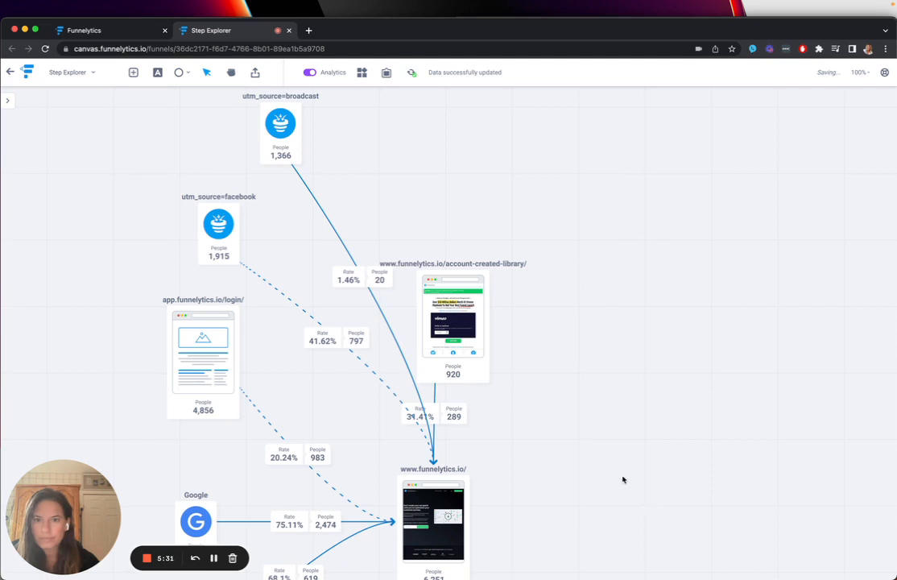
pyautogui.moveTo(282, 129); pyautogui.dragTo(252, 125)
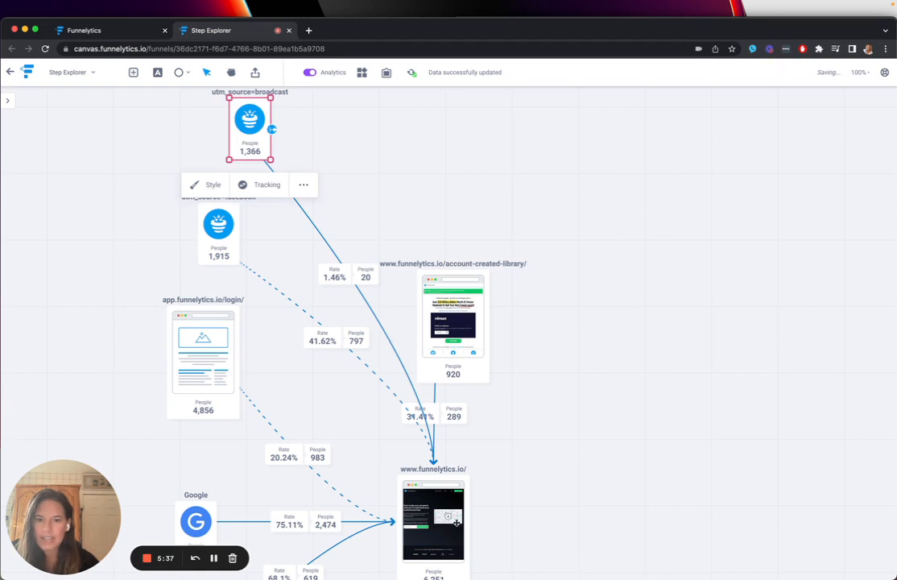
pyautogui.scroll(-2, 456, 524)
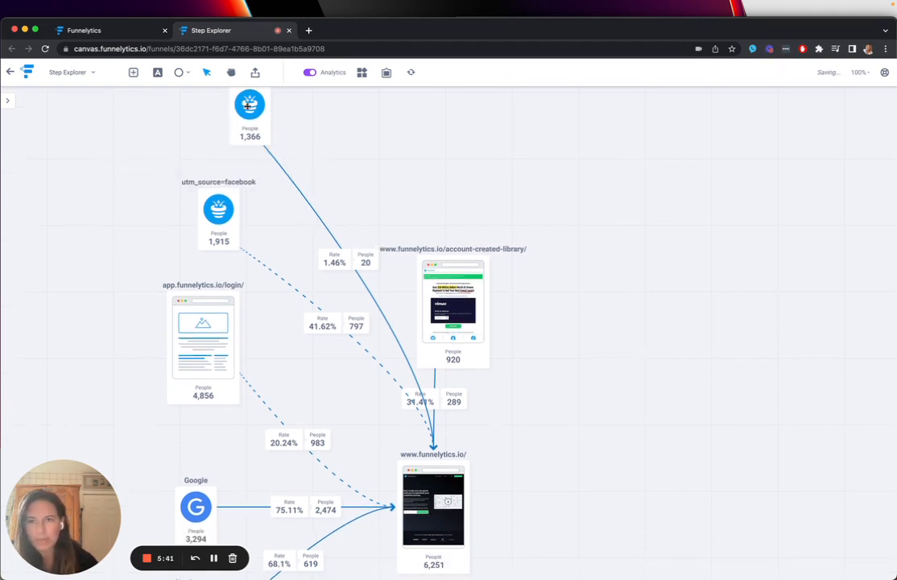
# - Change the icon of the utm_source=broadcast traffic source to Email
pyautogui.click(245, 106)
pyautogui.click(208, 170)
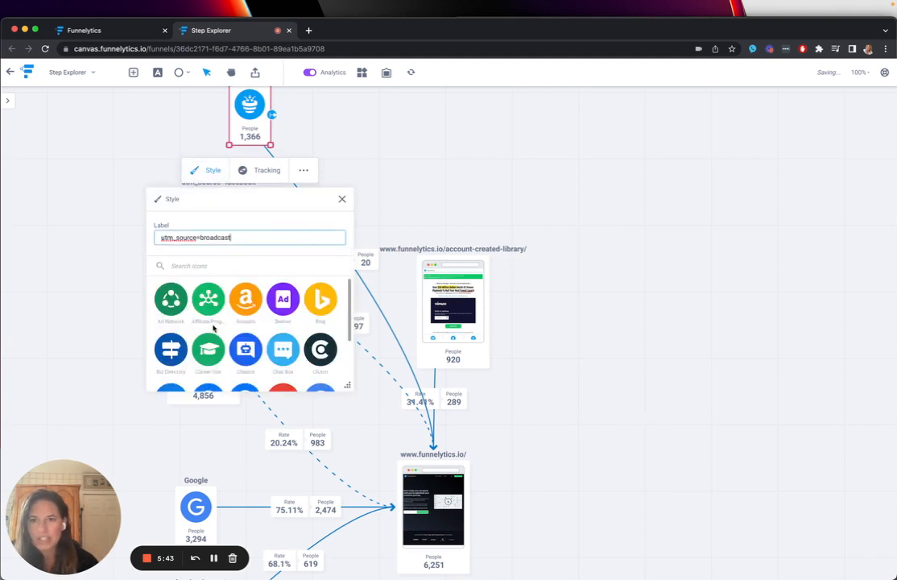
pyautogui.scroll(-1, 214, 328)
pyautogui.click(171, 377)
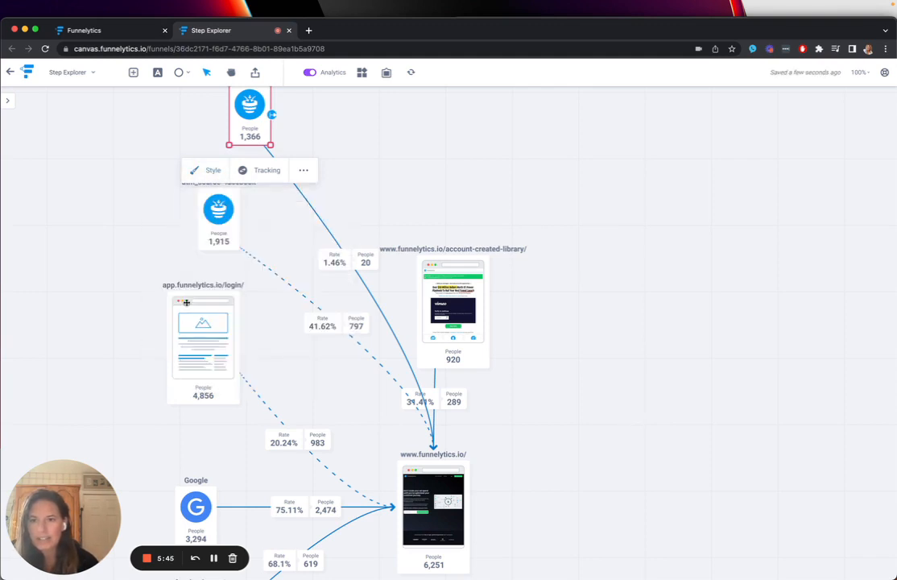
pyautogui.click(232, 139)
pyautogui.click(208, 170)
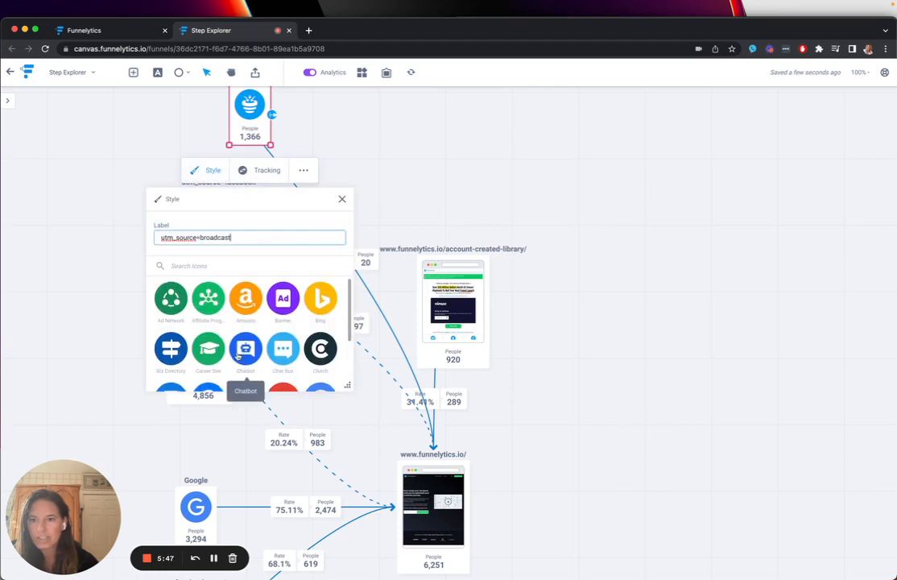
pyautogui.scroll(-1, 238, 358)
pyautogui.click(172, 379)
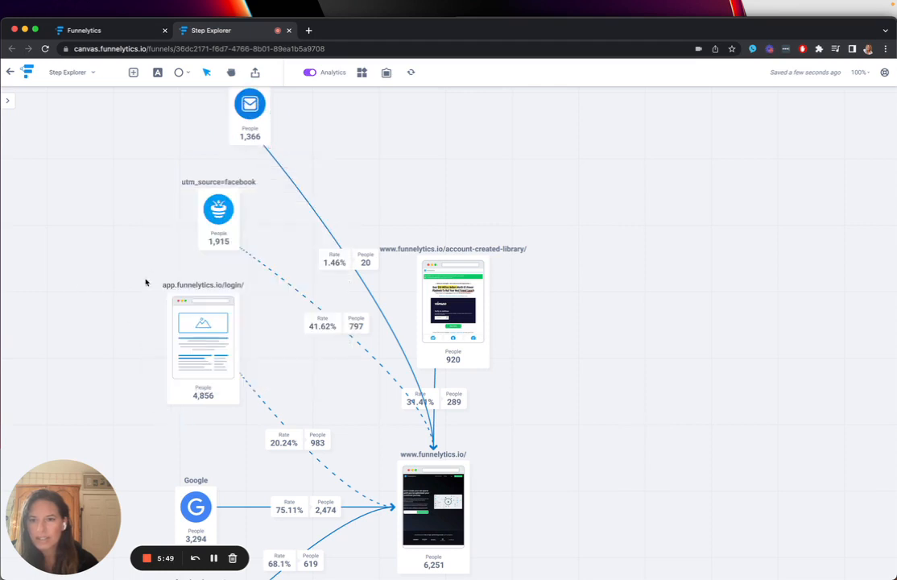
# - Change the icon of the utm_source=facebook traffic source to Facebook and move the source slightly up and to the left
pyautogui.click(202, 197)
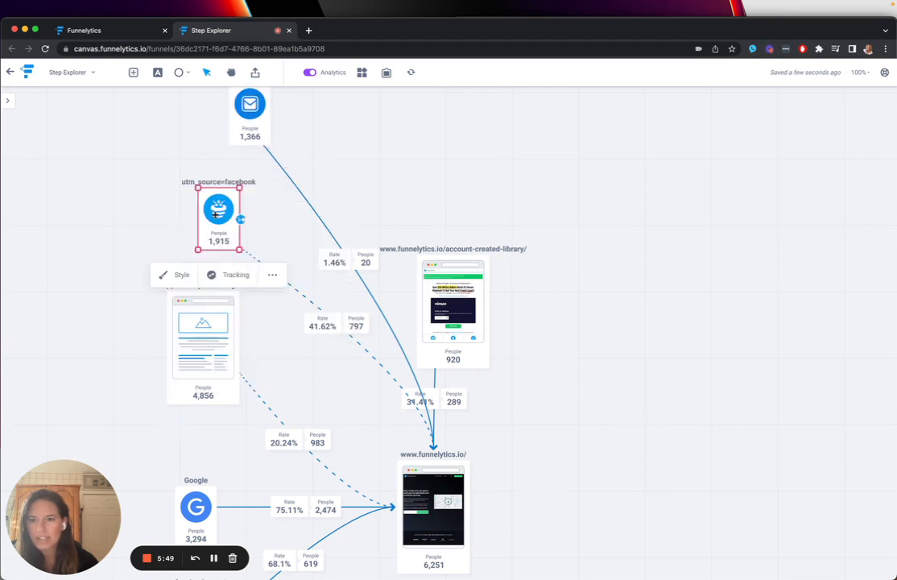
pyautogui.click(182, 275)
pyautogui.scroll(-3, 252, 411)
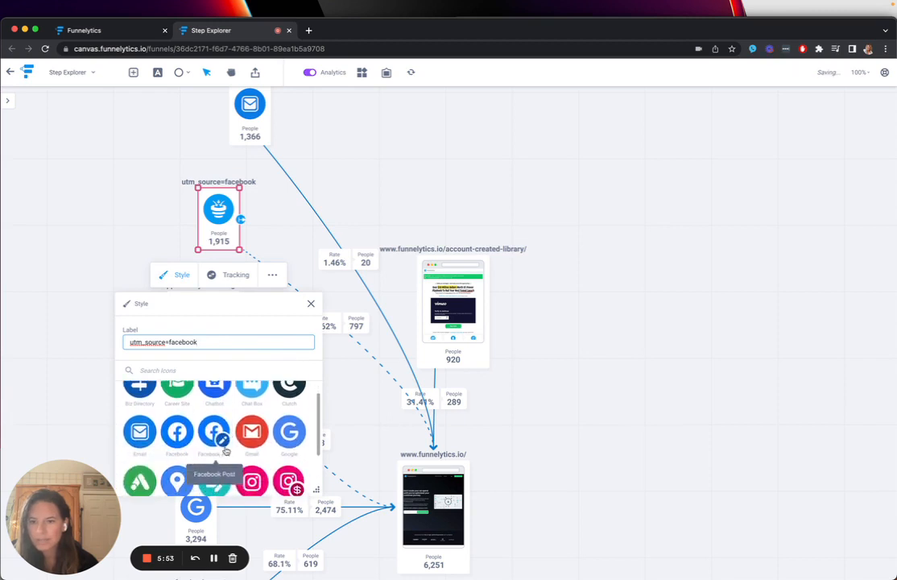
pyautogui.click(177, 431)
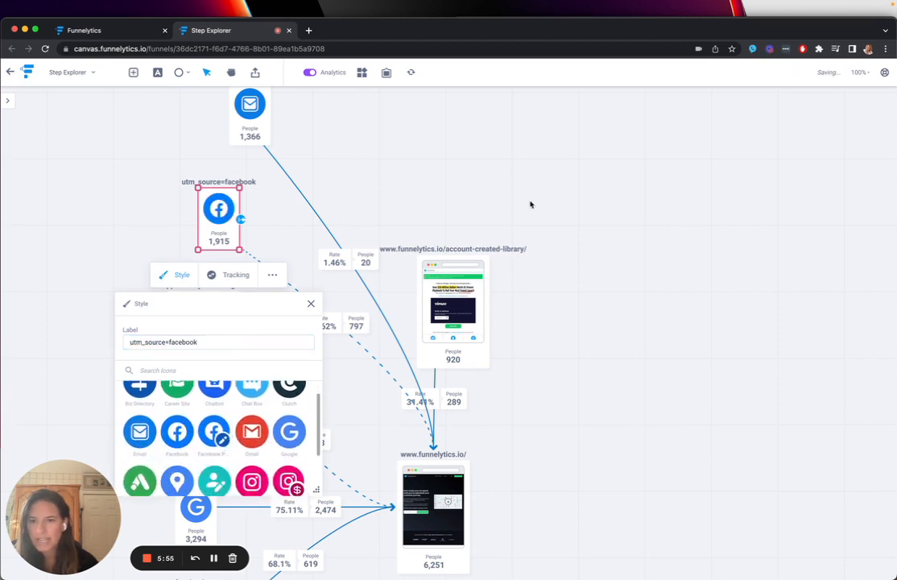
pyautogui.click(530, 205)
pyautogui.moveTo(230, 229); pyautogui.dragTo(199, 214)
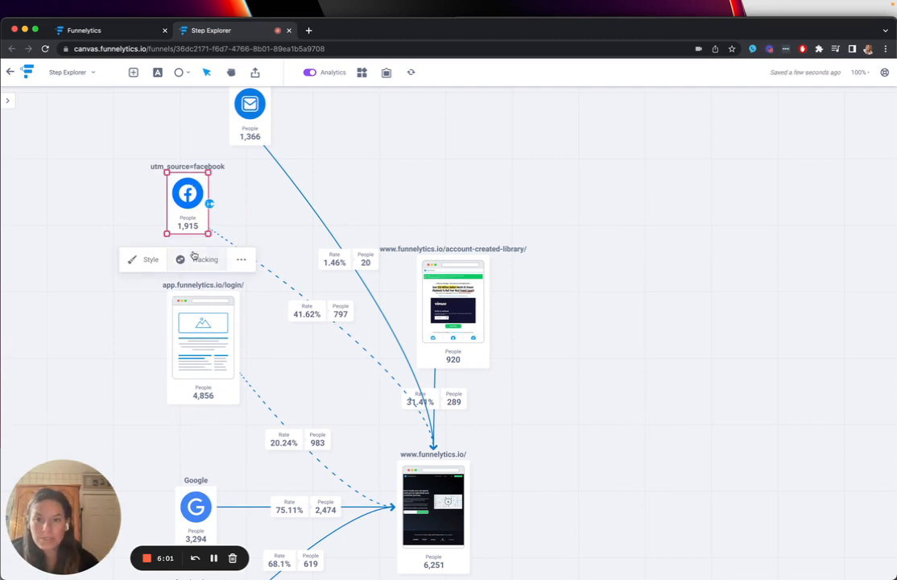
# - Inspect the utm_campaign values in the tracking settings of the utm_source=facebook source
pyautogui.click(197, 260)
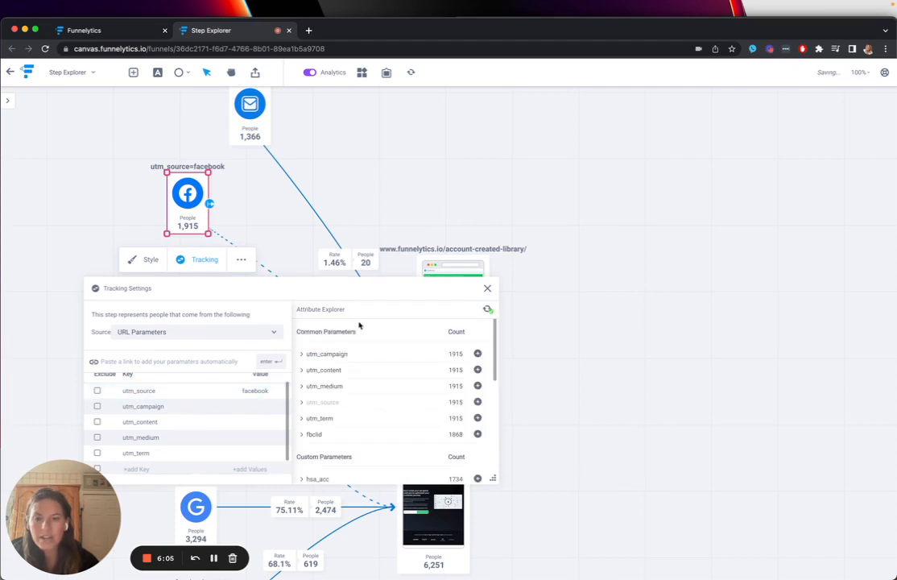
pyautogui.click(302, 354)
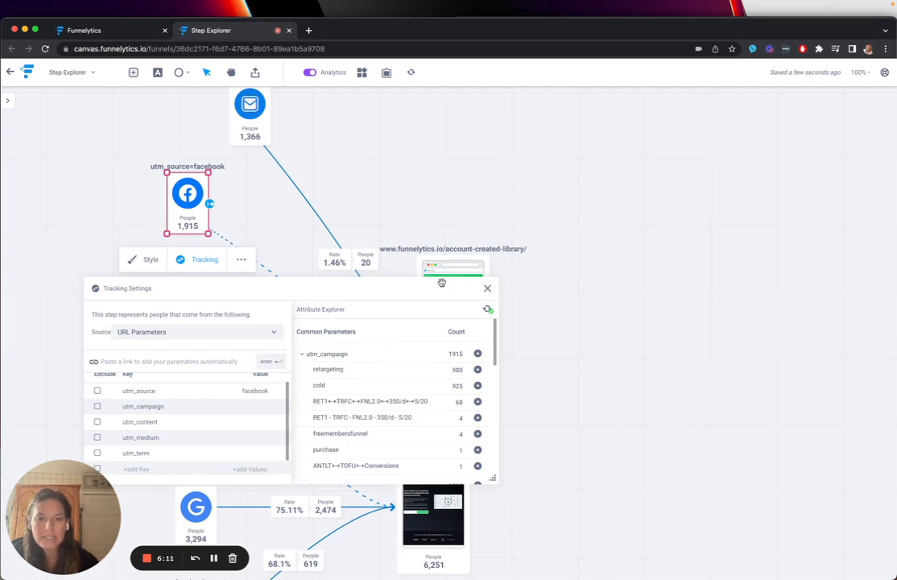
pyautogui.click(488, 287)
pyautogui.click(595, 290)
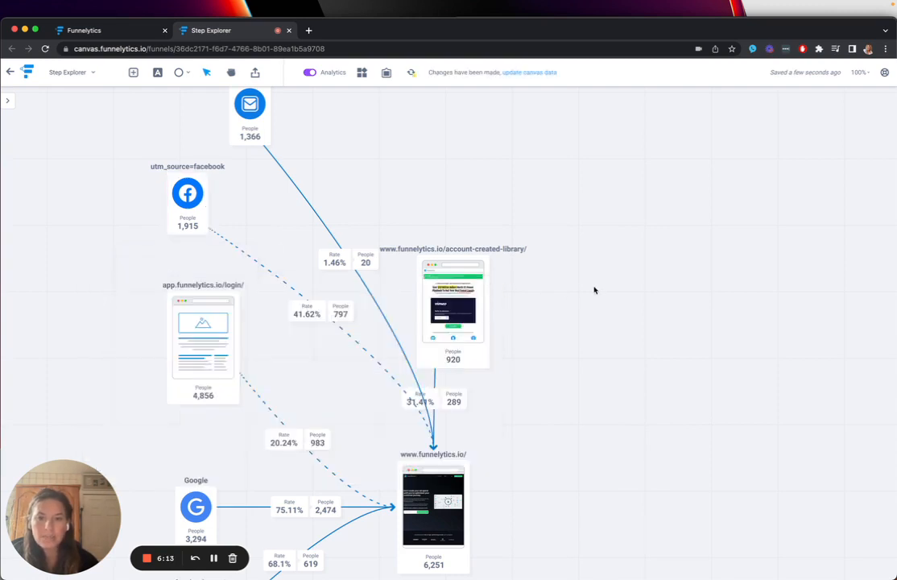
pyautogui.click(239, 253)
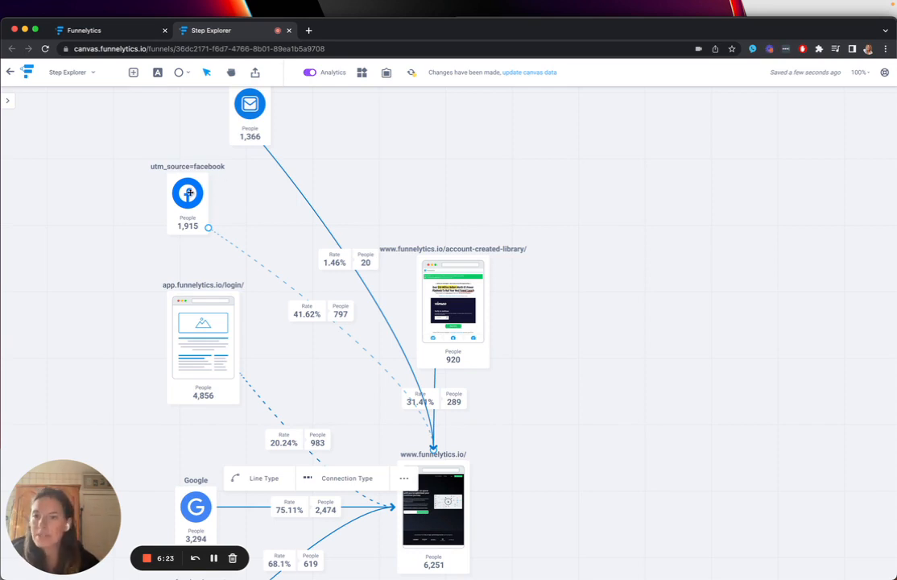
pyautogui.click(431, 516)
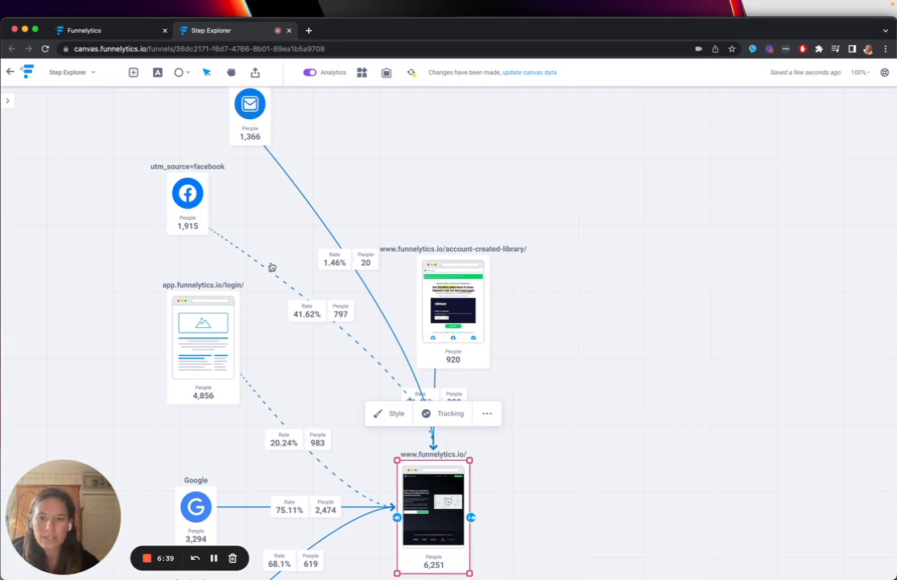
pyautogui.click(181, 191)
pyautogui.click(428, 526)
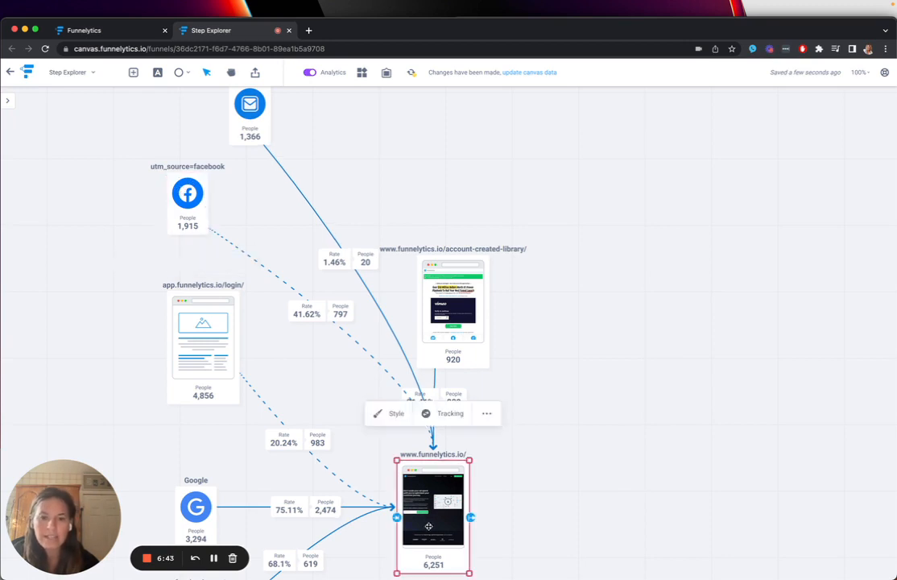
pyautogui.scroll(-1, 429, 526)
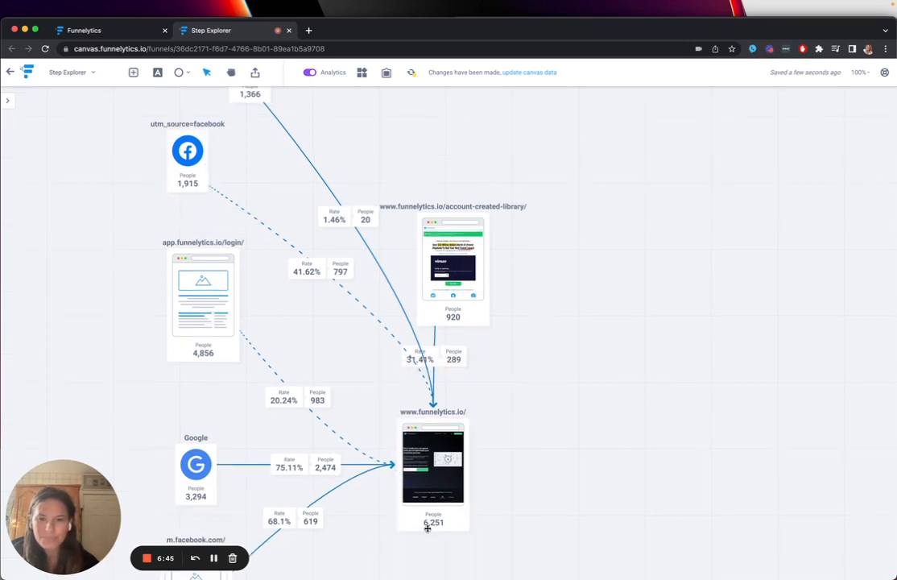
pyautogui.moveTo(168, 277); pyautogui.dragTo(129, 308)
pyautogui.moveTo(184, 165); pyautogui.dragTo(161, 203)
pyautogui.scroll(1, 161, 203)
pyautogui.moveTo(242, 132); pyautogui.dragTo(158, 160)
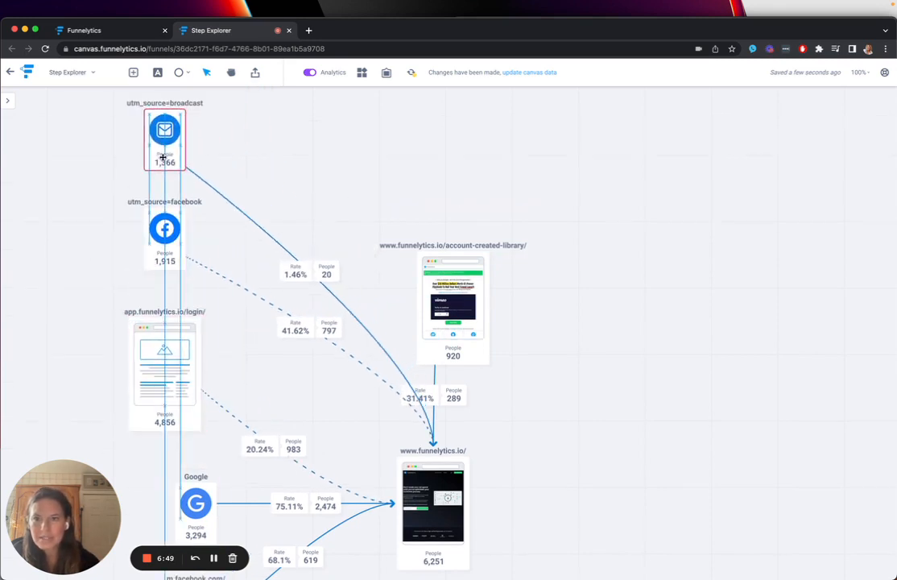
pyautogui.scroll(-4, 407, 337)
pyautogui.click(451, 345)
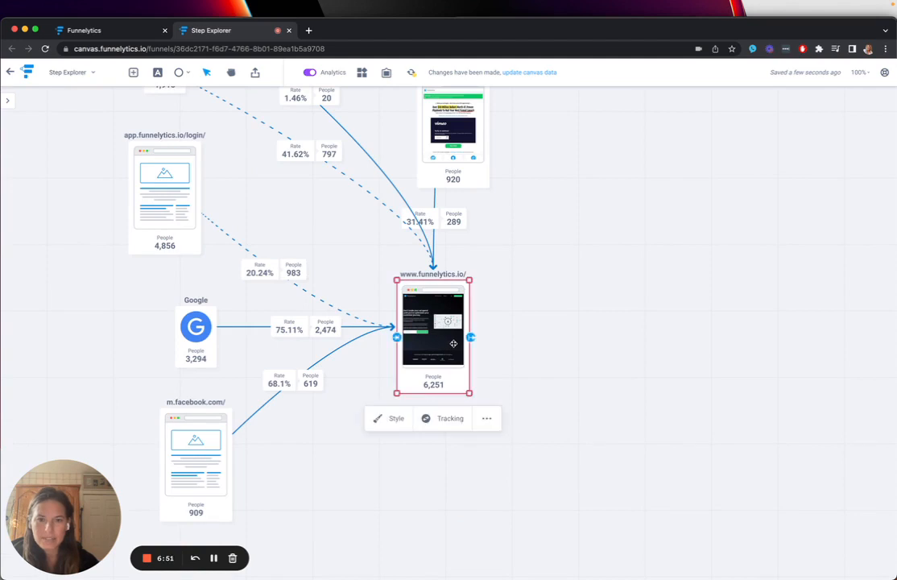
pyautogui.moveTo(470, 336); pyautogui.dragTo(588, 334)
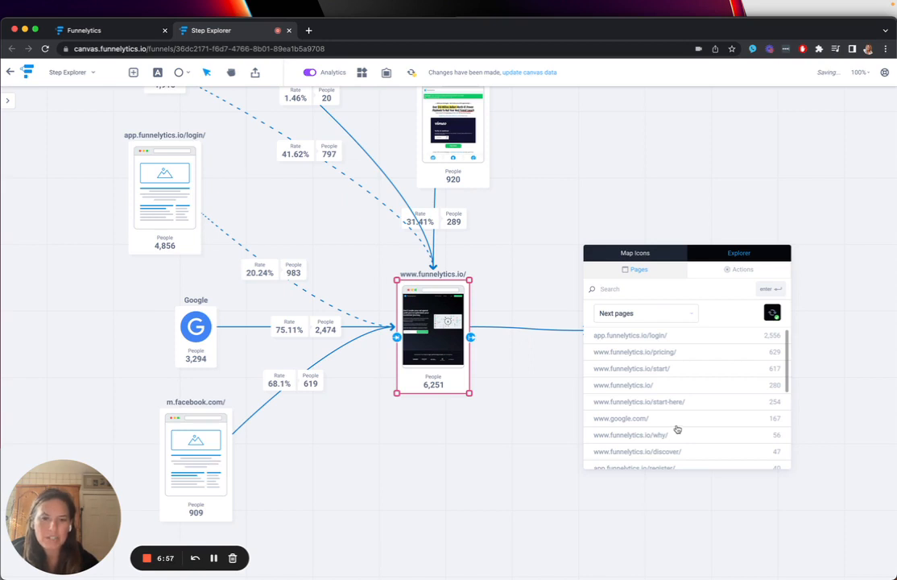
pyautogui.click(660, 336)
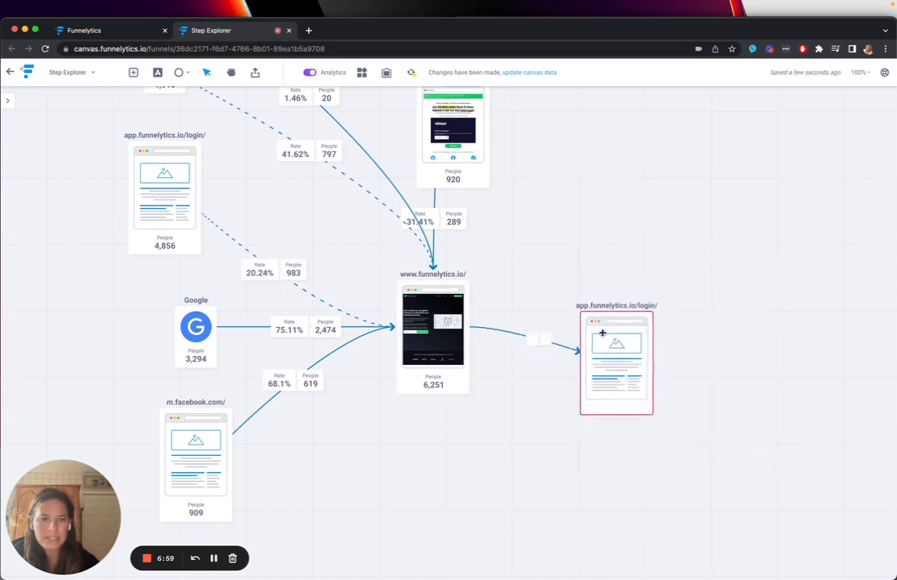
pyautogui.moveTo(603, 333); pyautogui.dragTo(594, 301)
# - Add app.funnelytics.io/dashboard/ as the next page after the new app.funnelytics.io/login/ page and align it in the same row
pyautogui.moveTo(645, 329); pyautogui.dragTo(717, 330)
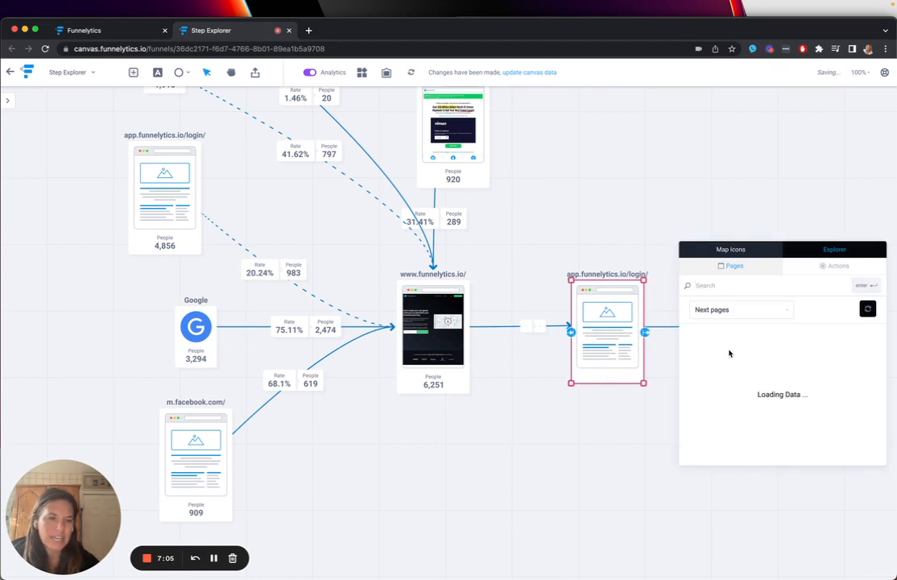
pyautogui.click(750, 333)
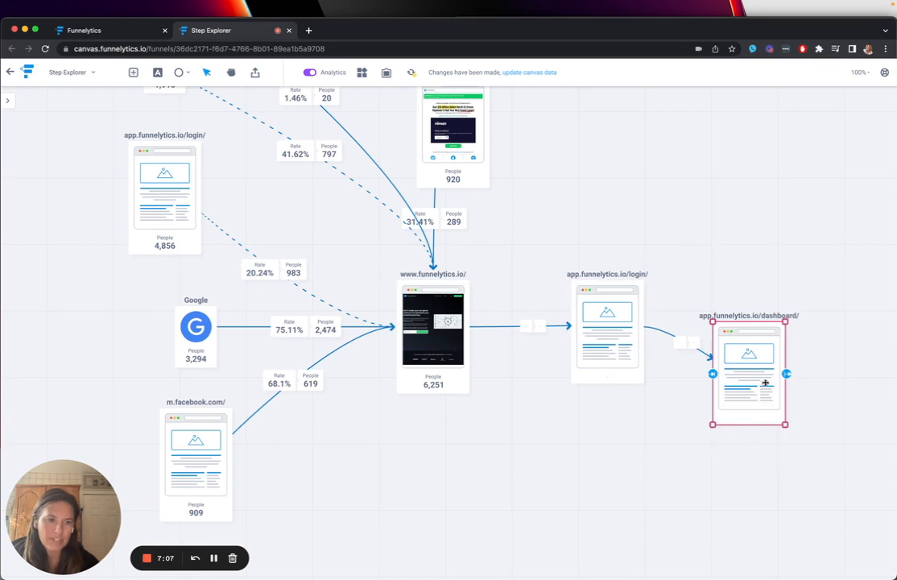
pyautogui.moveTo(766, 383); pyautogui.dragTo(779, 334)
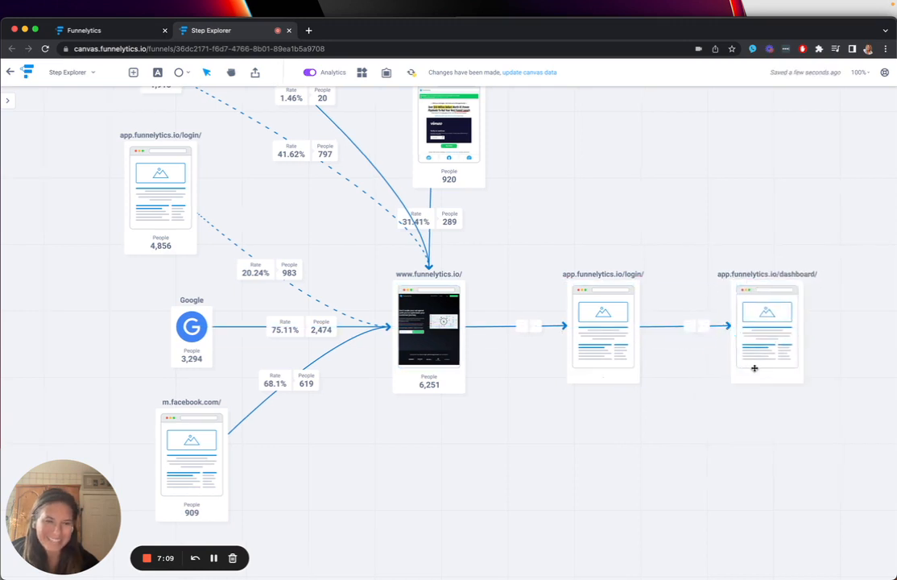
# - Create thumbnails from their URLs for the new app.funnelytics.io/login/ and app.funnelytics.io/dashboard/ pages
pyautogui.click(588, 359)
pyautogui.click(546, 408)
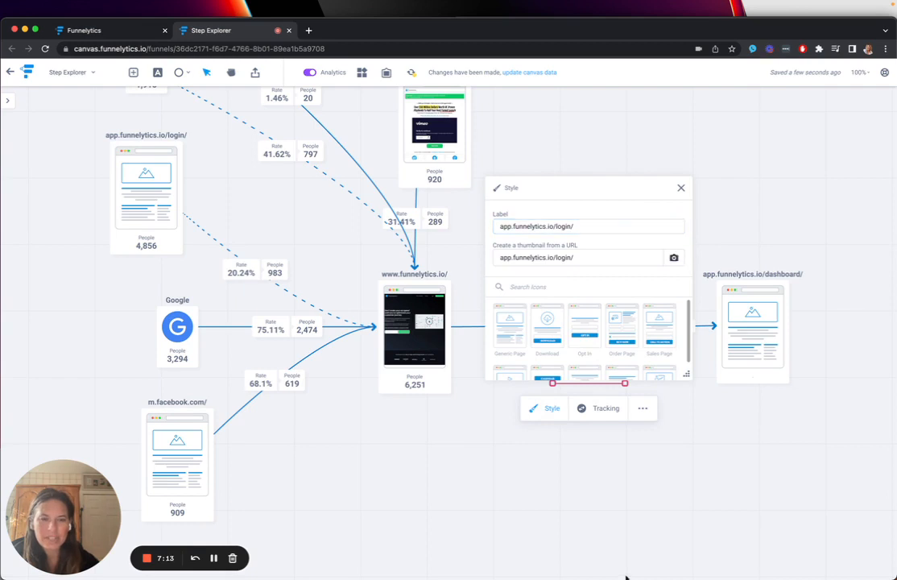
pyautogui.click(624, 517)
pyautogui.click(752, 351)
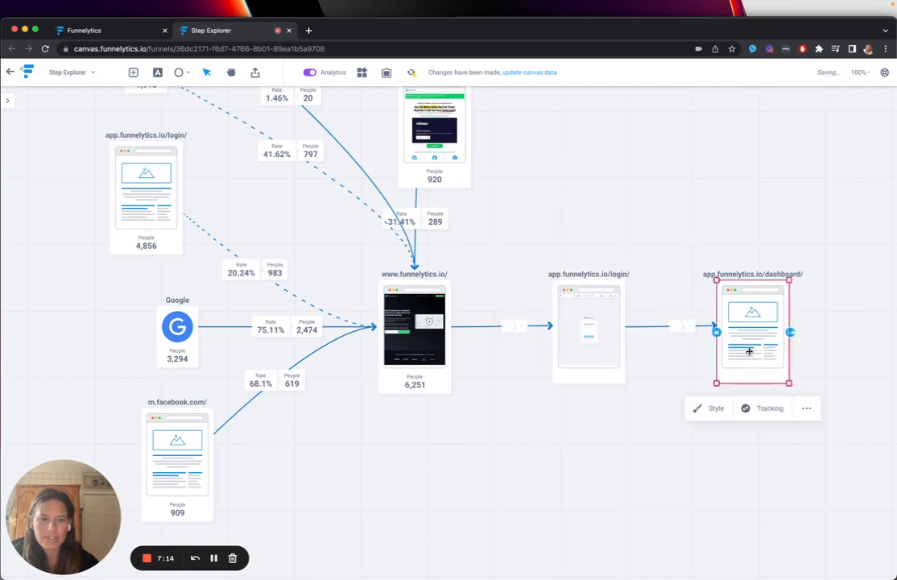
pyautogui.click(713, 411)
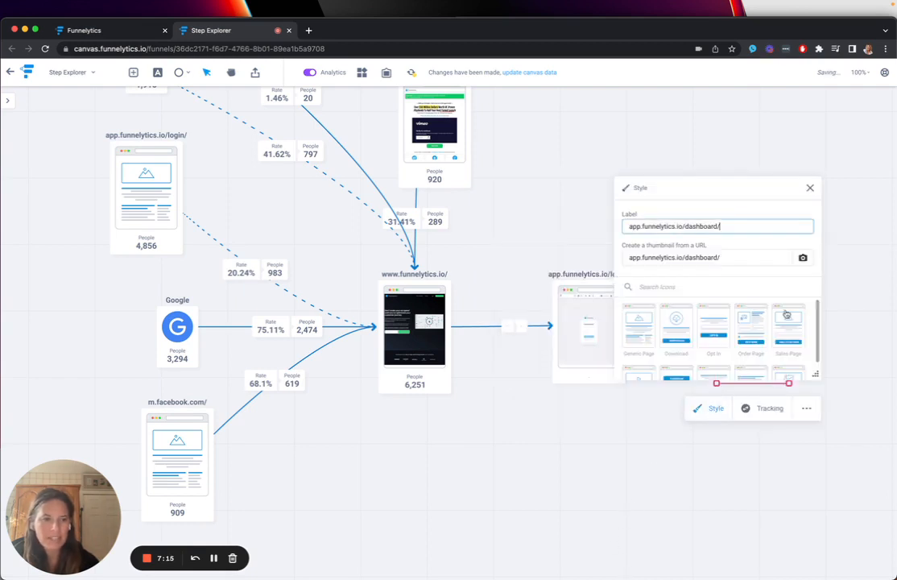
pyautogui.click(491, 475)
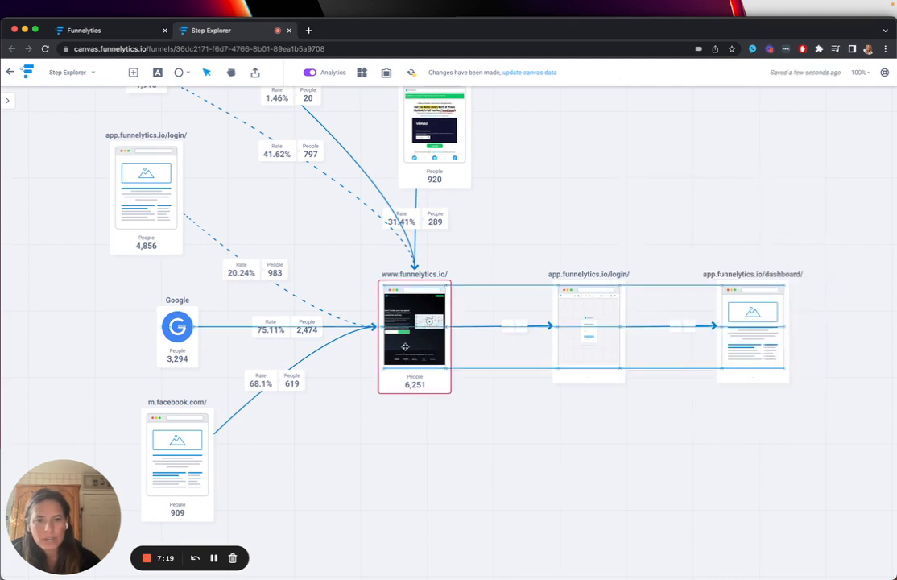
pyautogui.click(393, 300)
pyautogui.moveTo(454, 336); pyautogui.dragTo(500, 392)
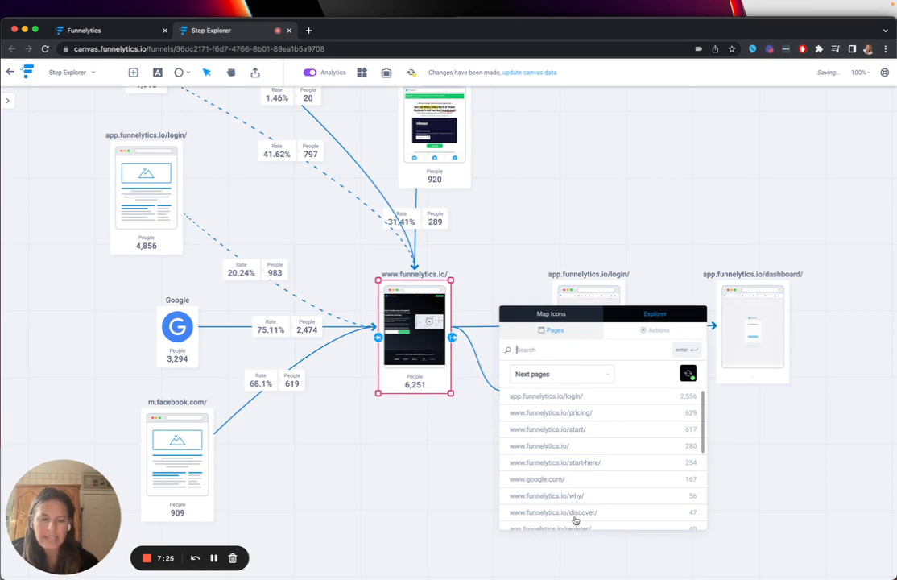
pyautogui.click(573, 375)
pyautogui.click(564, 417)
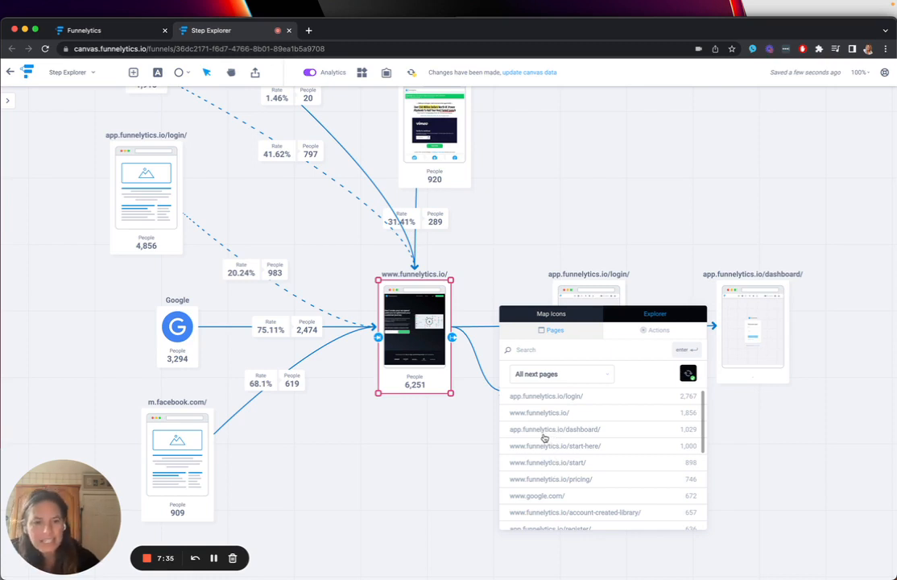
pyautogui.click(436, 497)
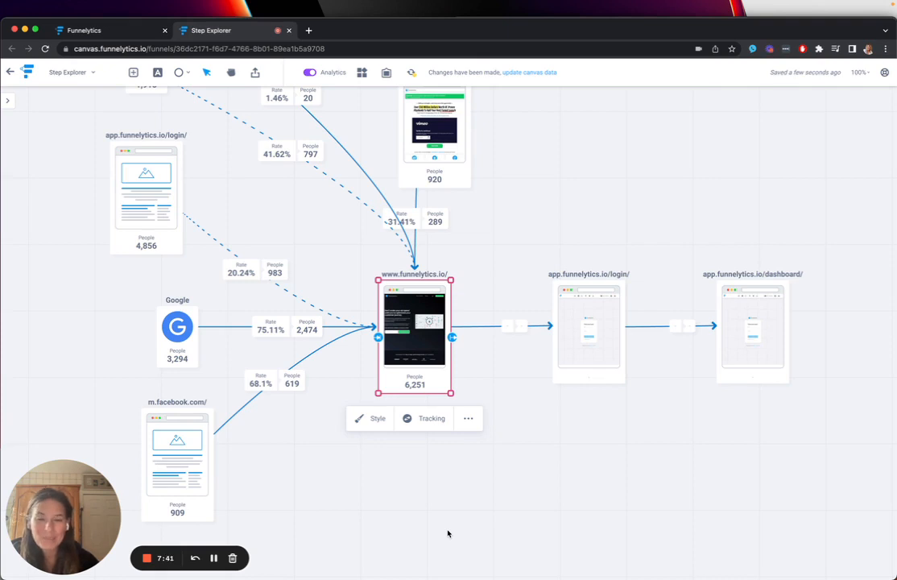
pyautogui.click(448, 532)
pyautogui.hscroll(-4, 446, 523)
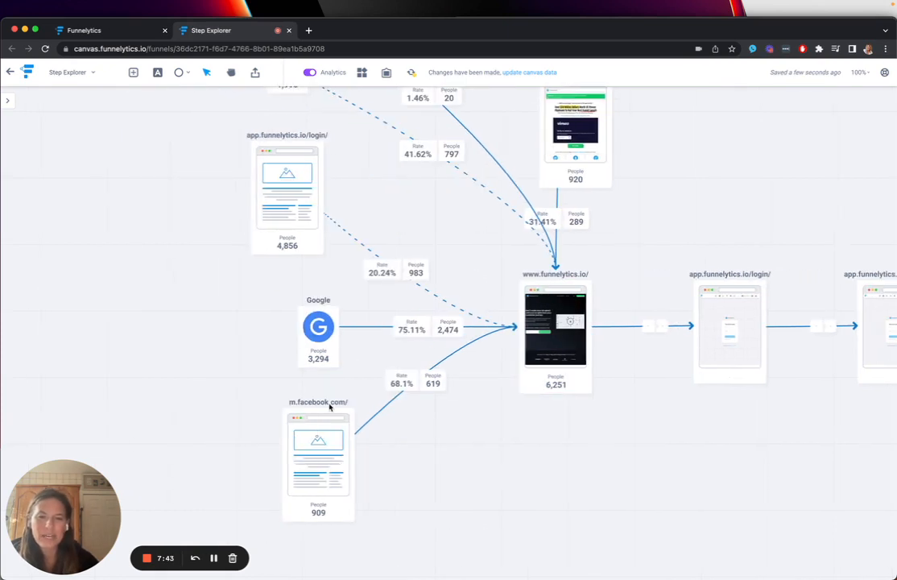
pyautogui.moveTo(329, 360); pyautogui.dragTo(120, 360)
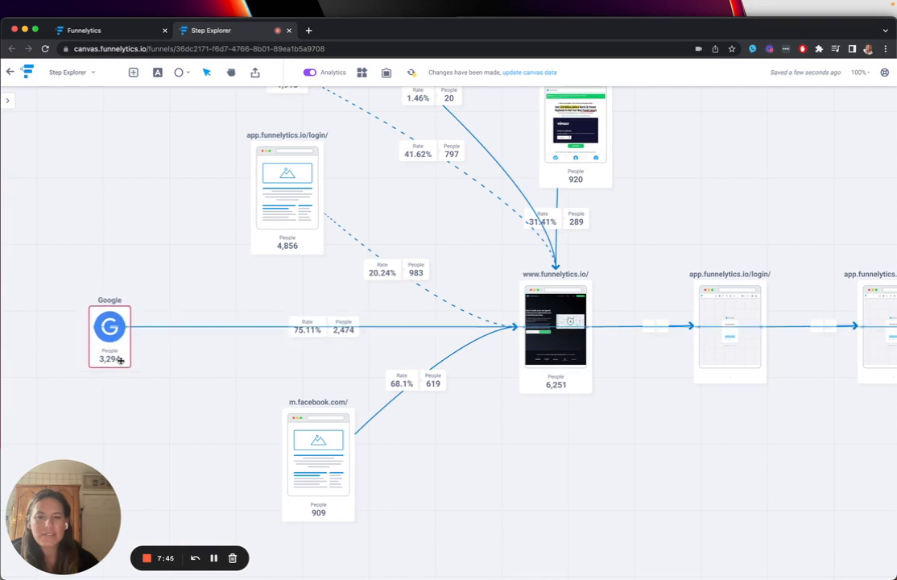
pyautogui.click(281, 406)
pyautogui.hscroll(-2, 281, 406)
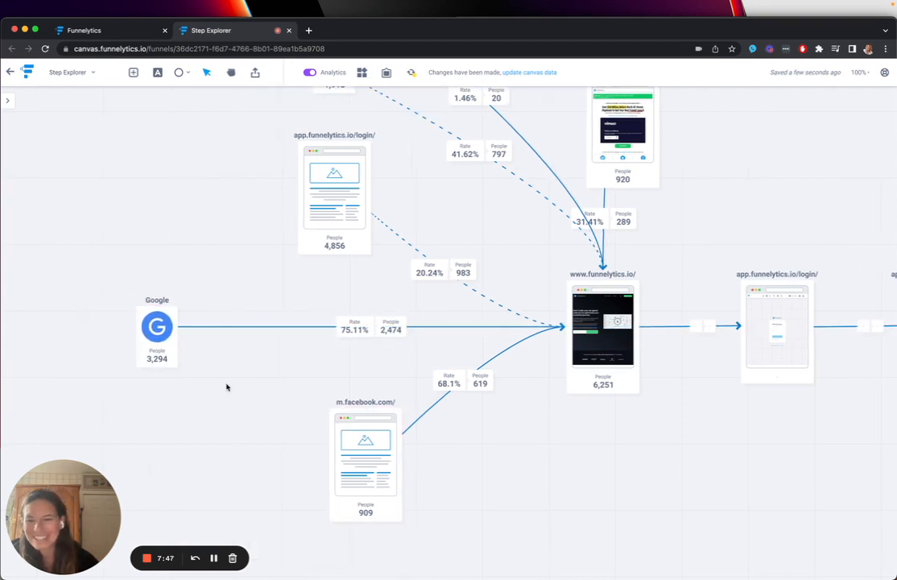
pyautogui.click(148, 332)
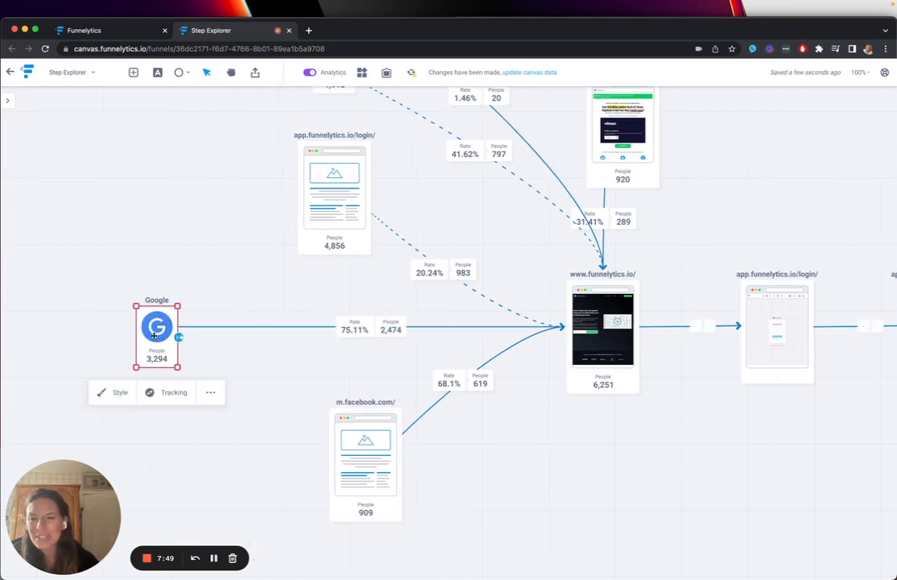